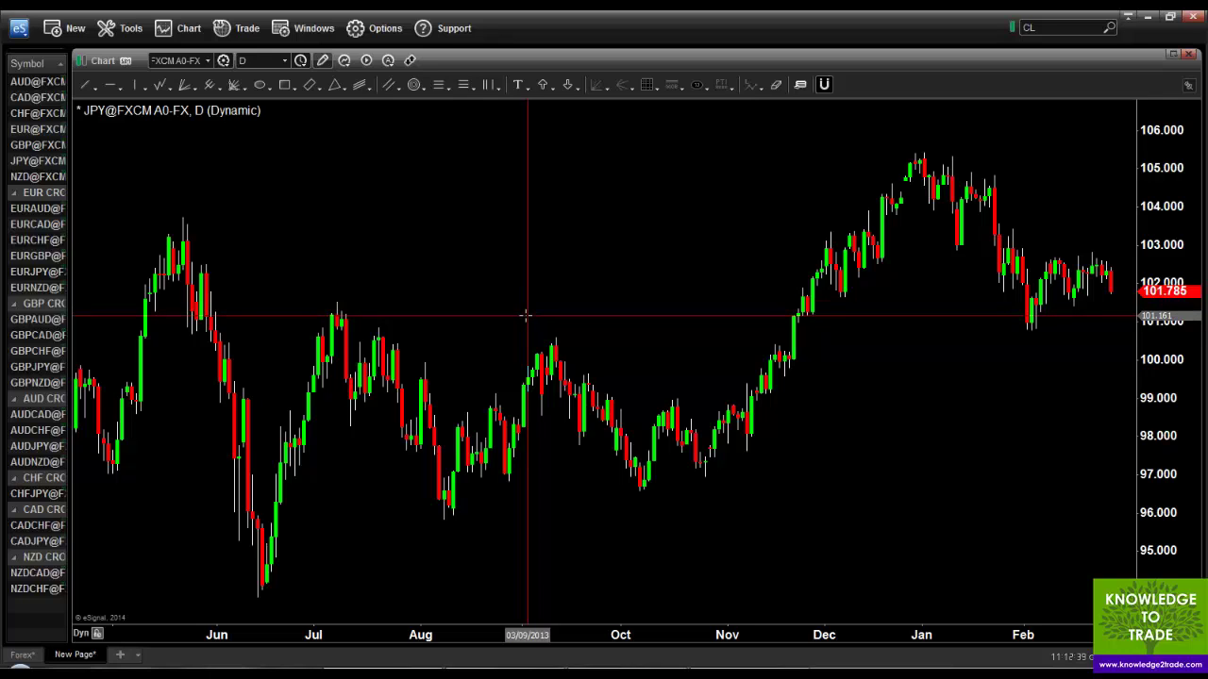
- Insert four Moving Average studies on the JPY@FXCM A0-FX daily chart
right_click(527, 316)
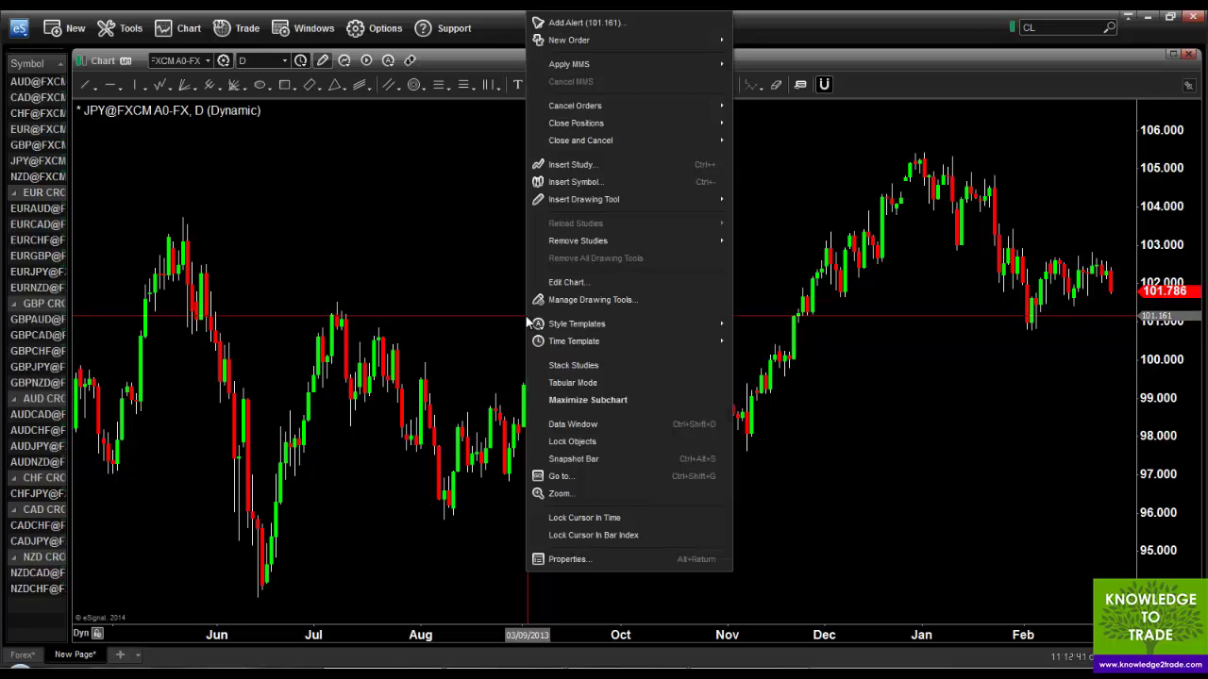
click(586, 166)
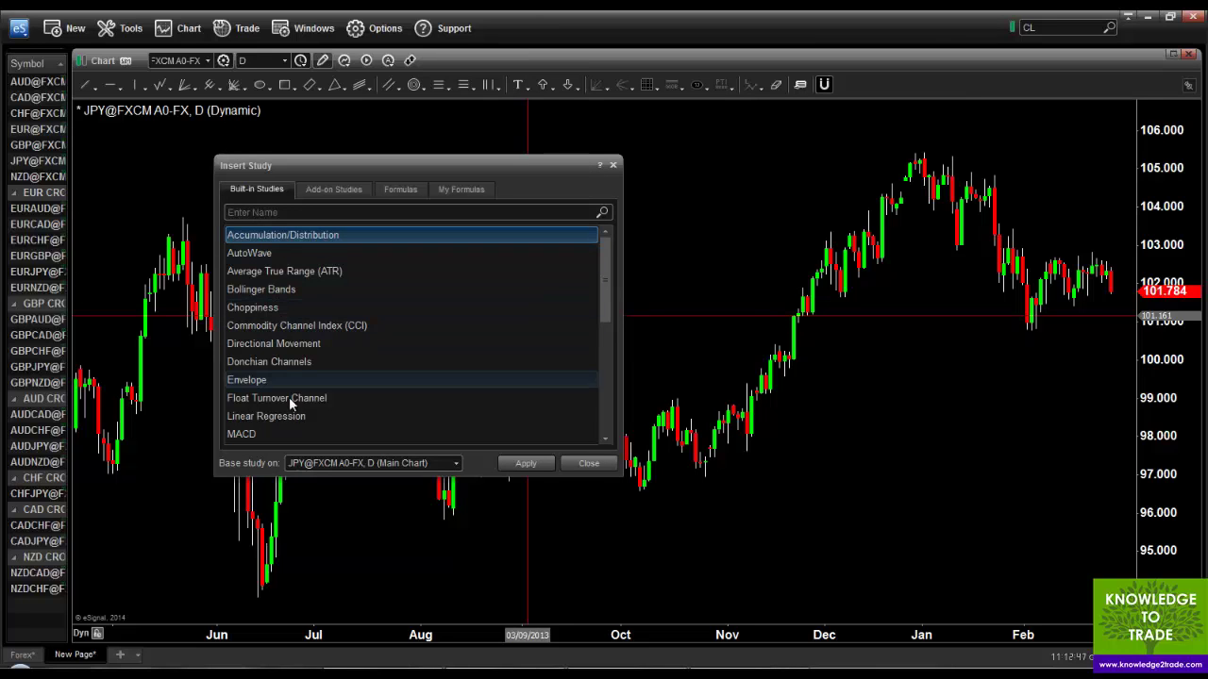
click(606, 441)
click(606, 442)
click(606, 442)
click(606, 442)
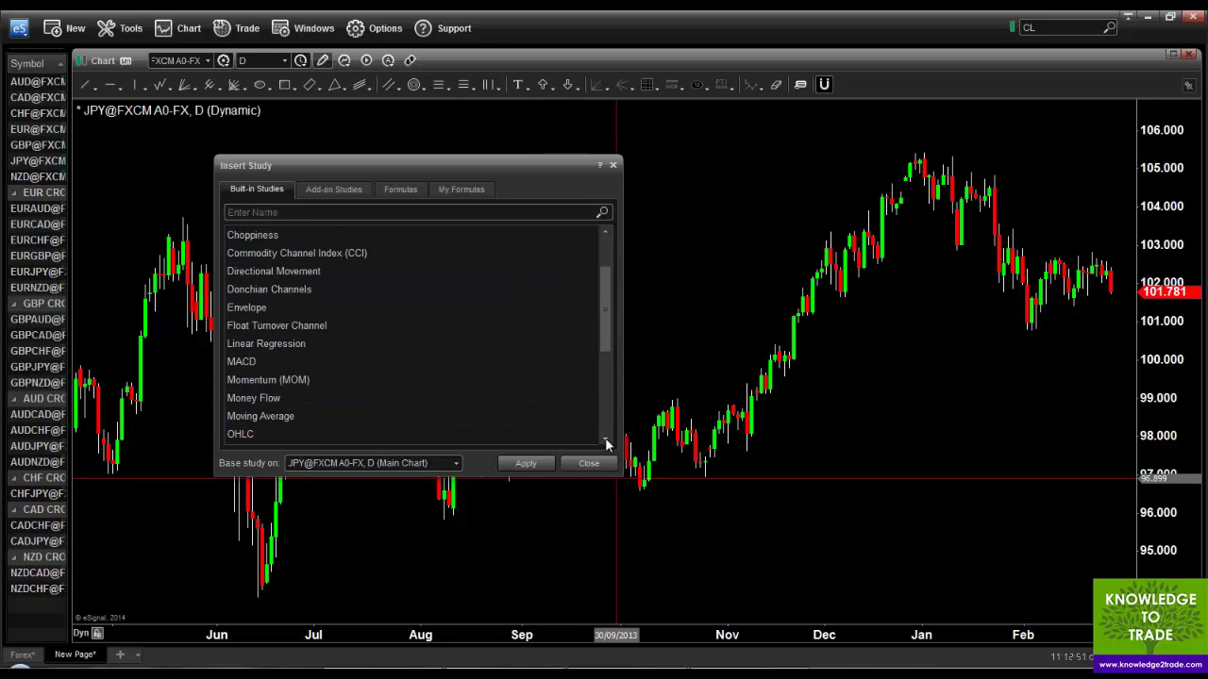
click(293, 417)
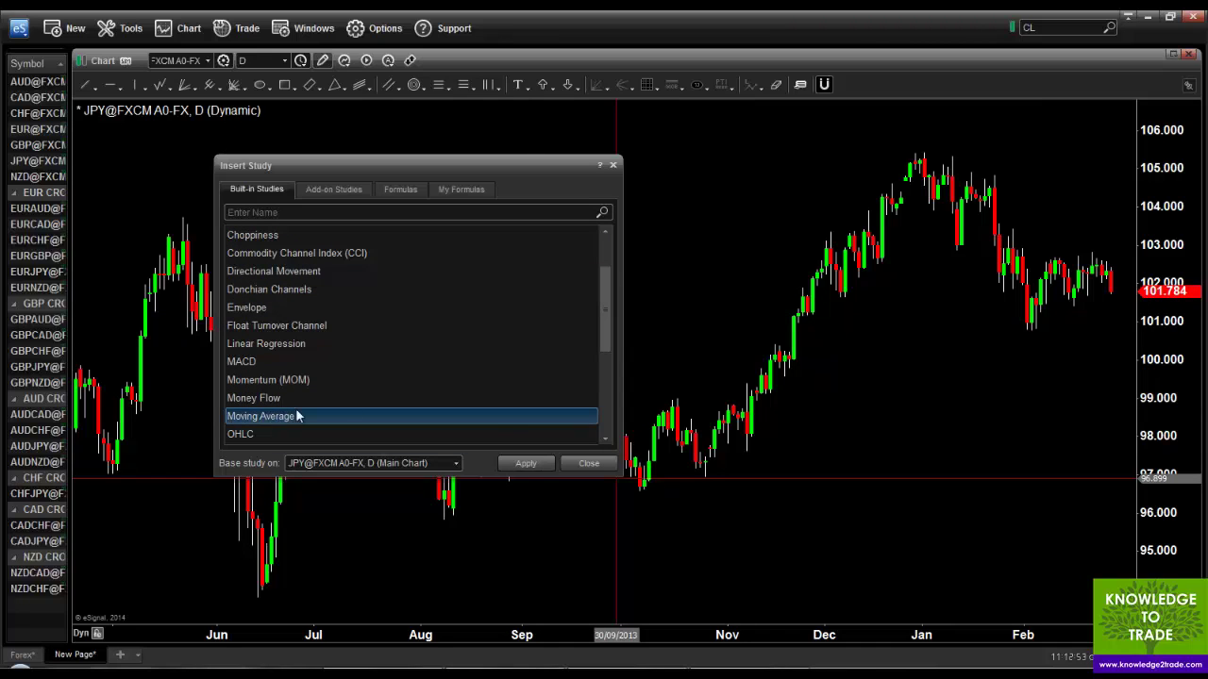
click(520, 462)
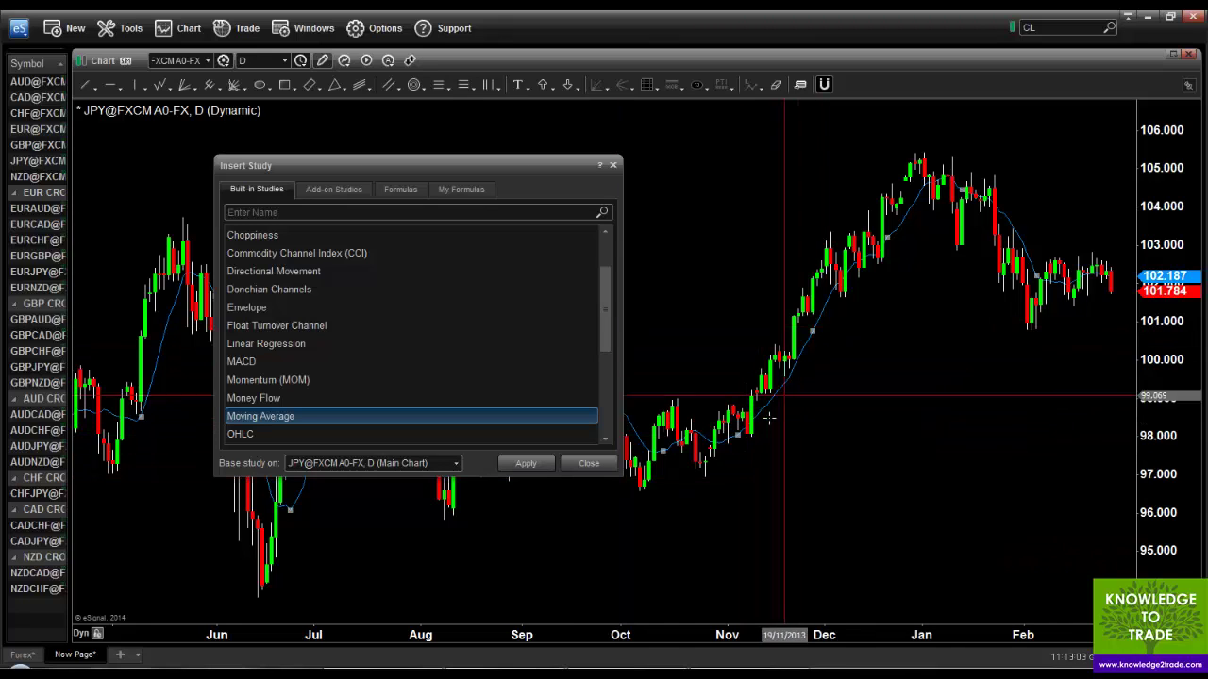
click(521, 463)
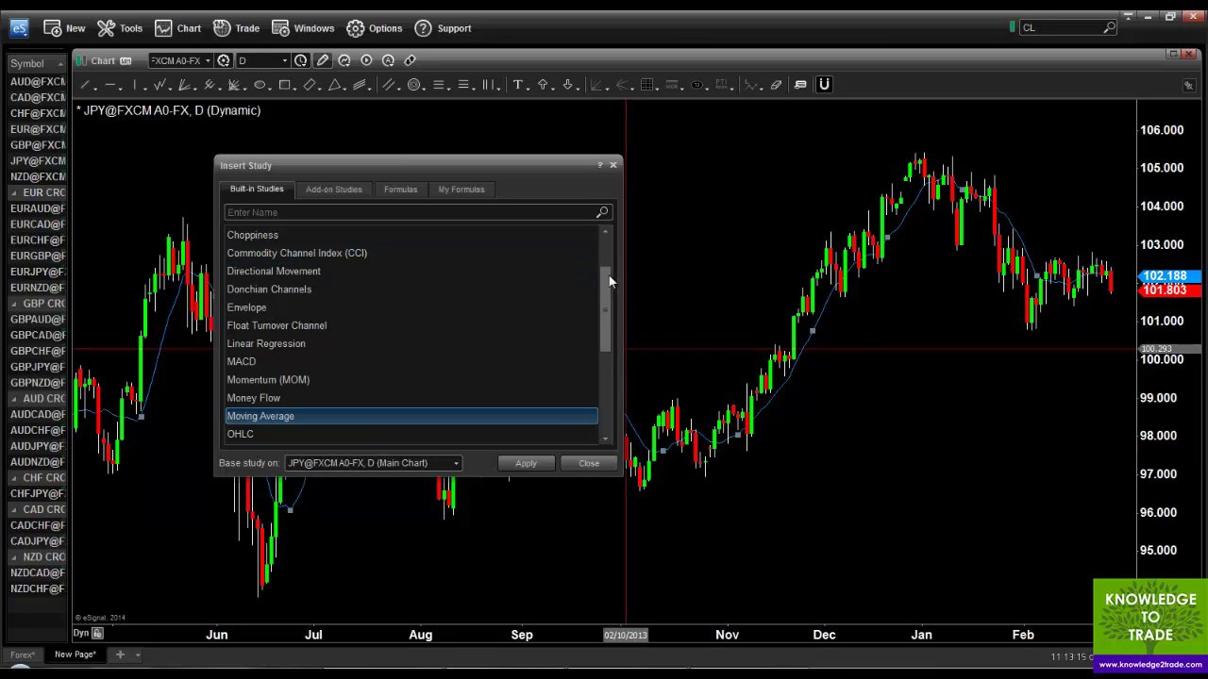
- Insert a Bollinger Bands study on the main chart and finish adding studies
drag(610, 284, 600, 223)
click(261, 293)
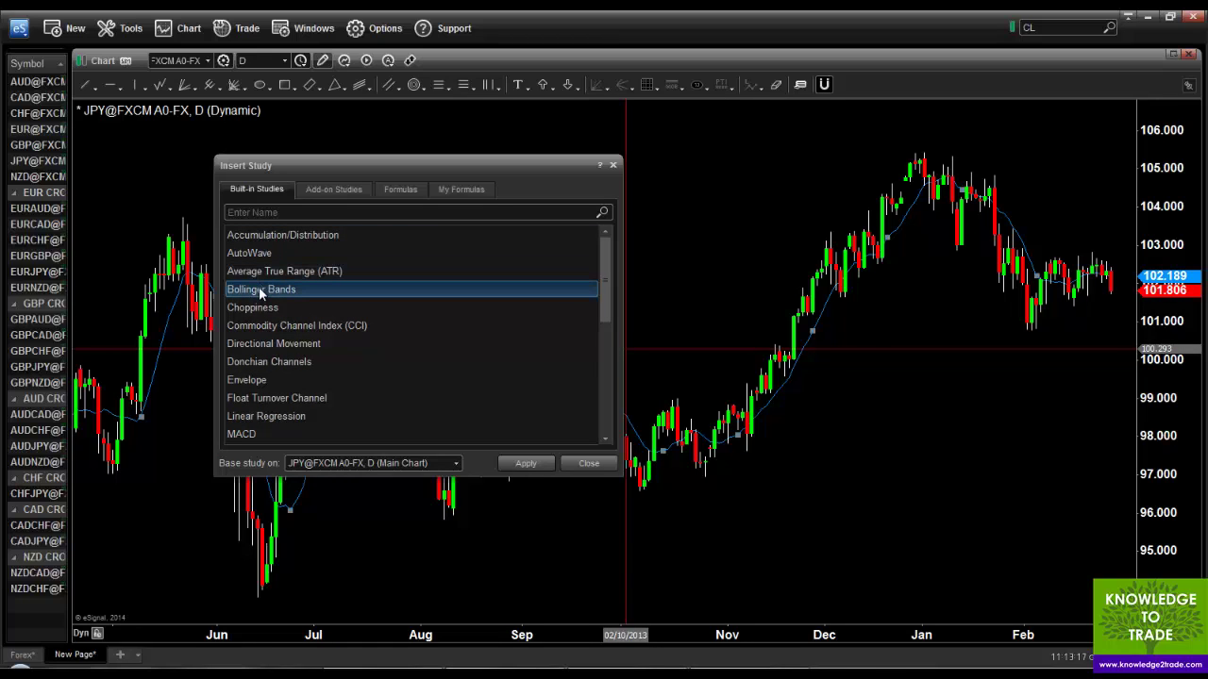
click(526, 464)
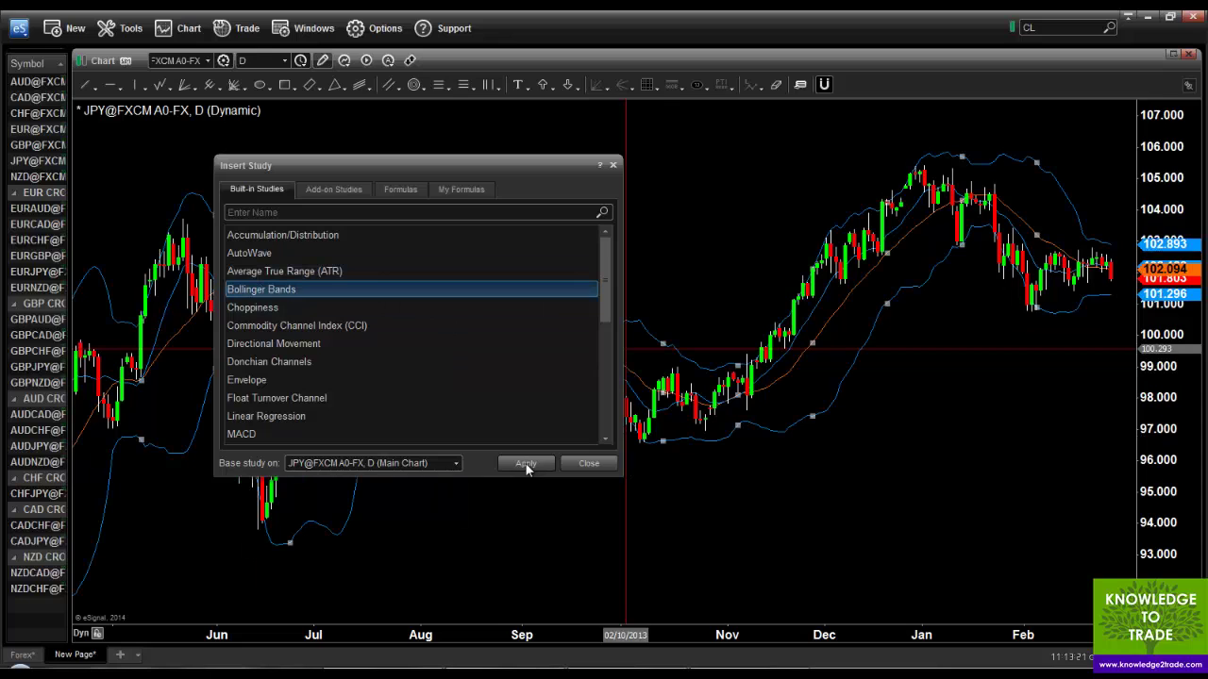
click(587, 464)
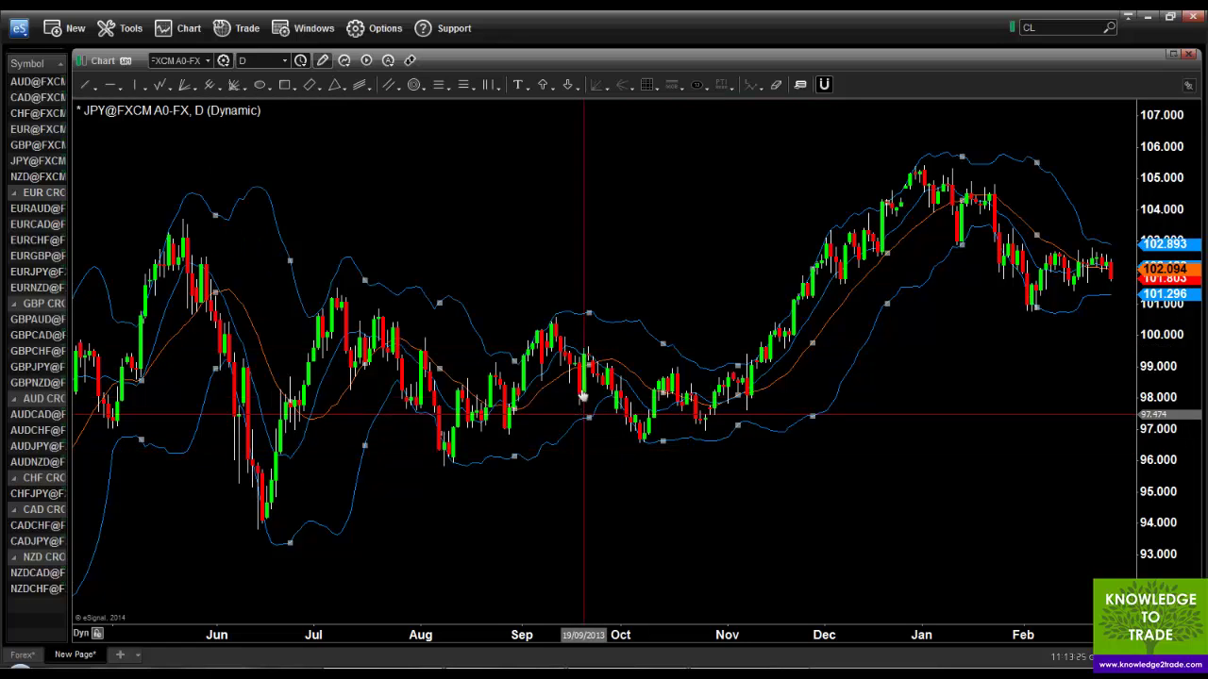
- Remove the hidden Bollinger Bands, the hidden 50-period exponential Moving Average and the Volume study through the Edit Chart settings
right_click(597, 483)
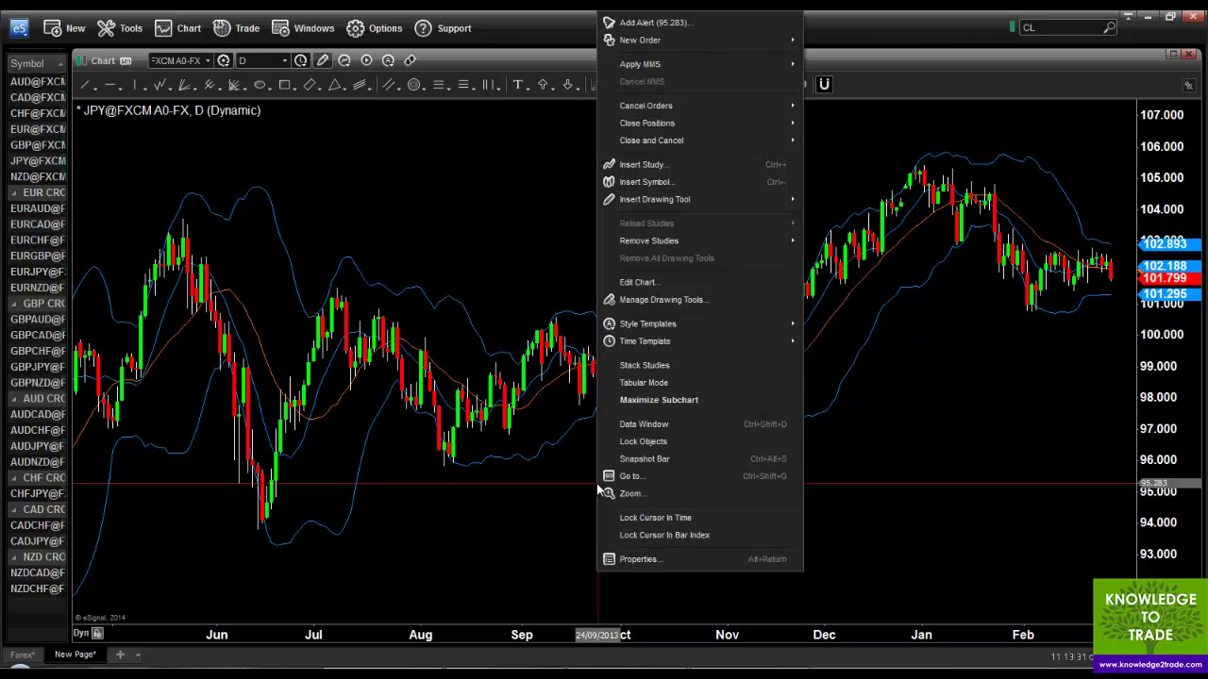
click(660, 281)
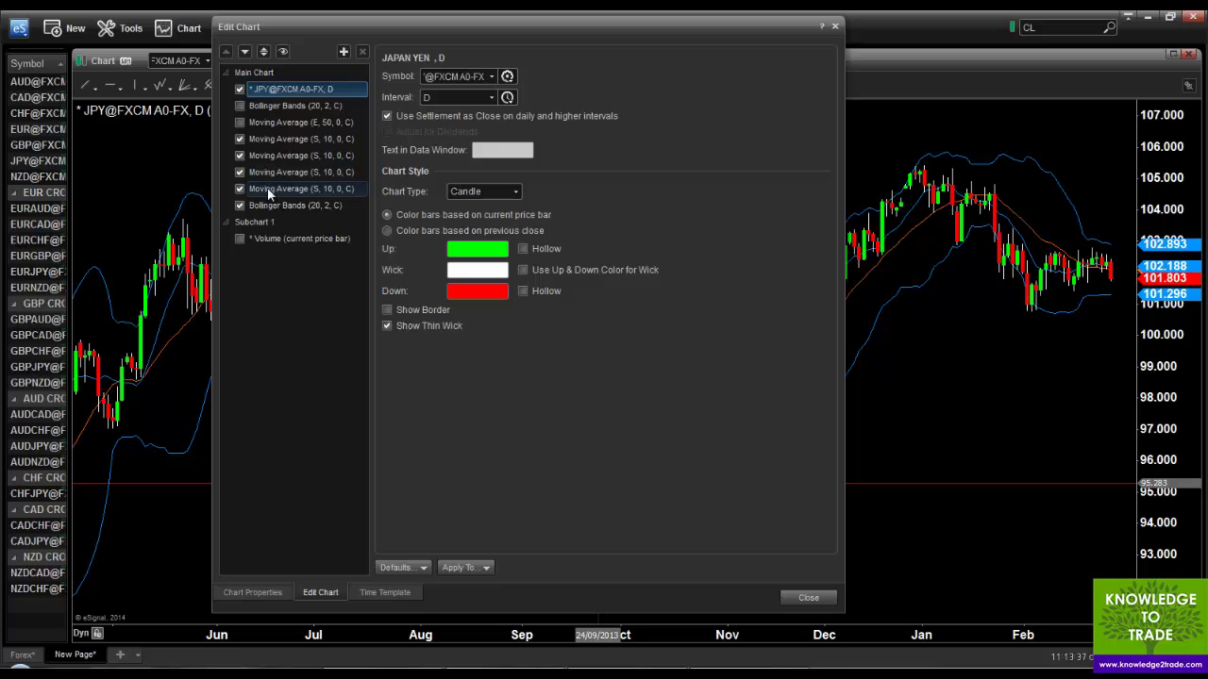
click(274, 107)
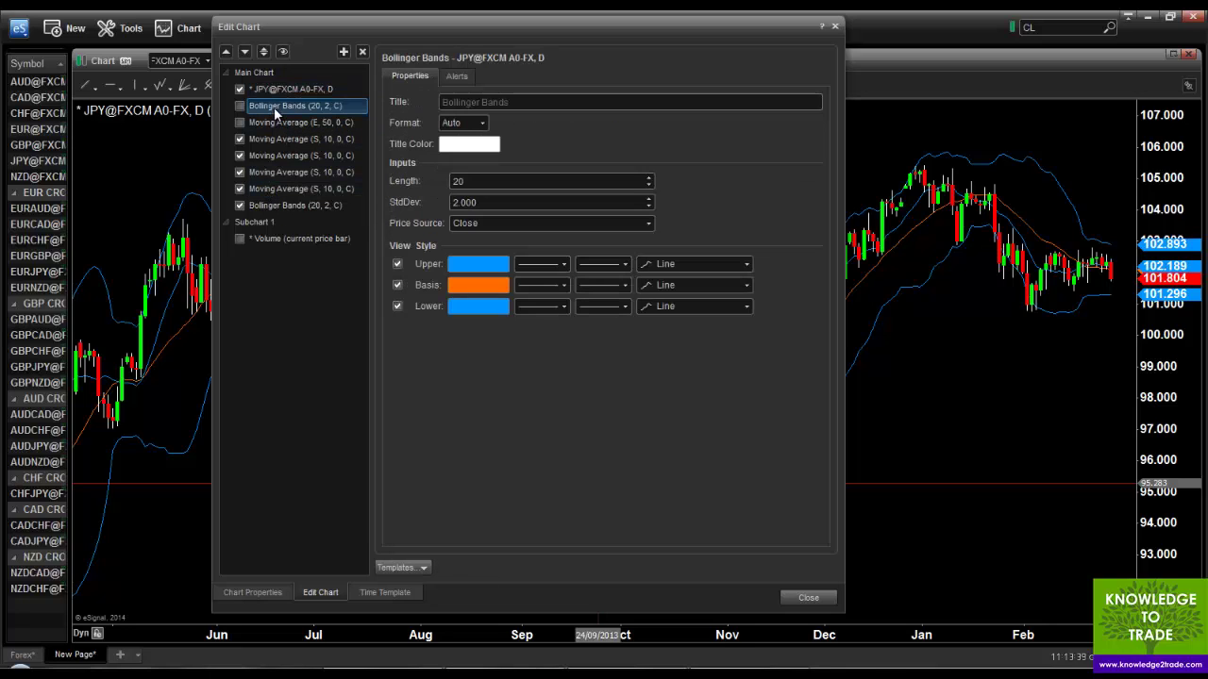
click(363, 51)
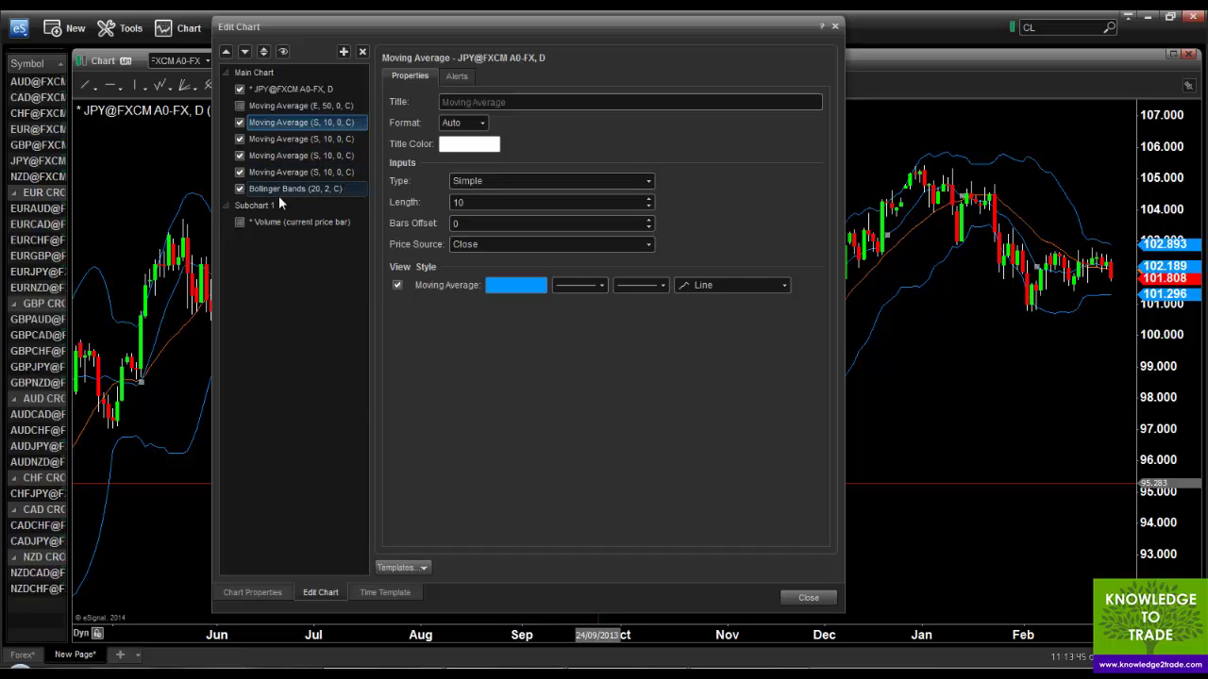
click(296, 106)
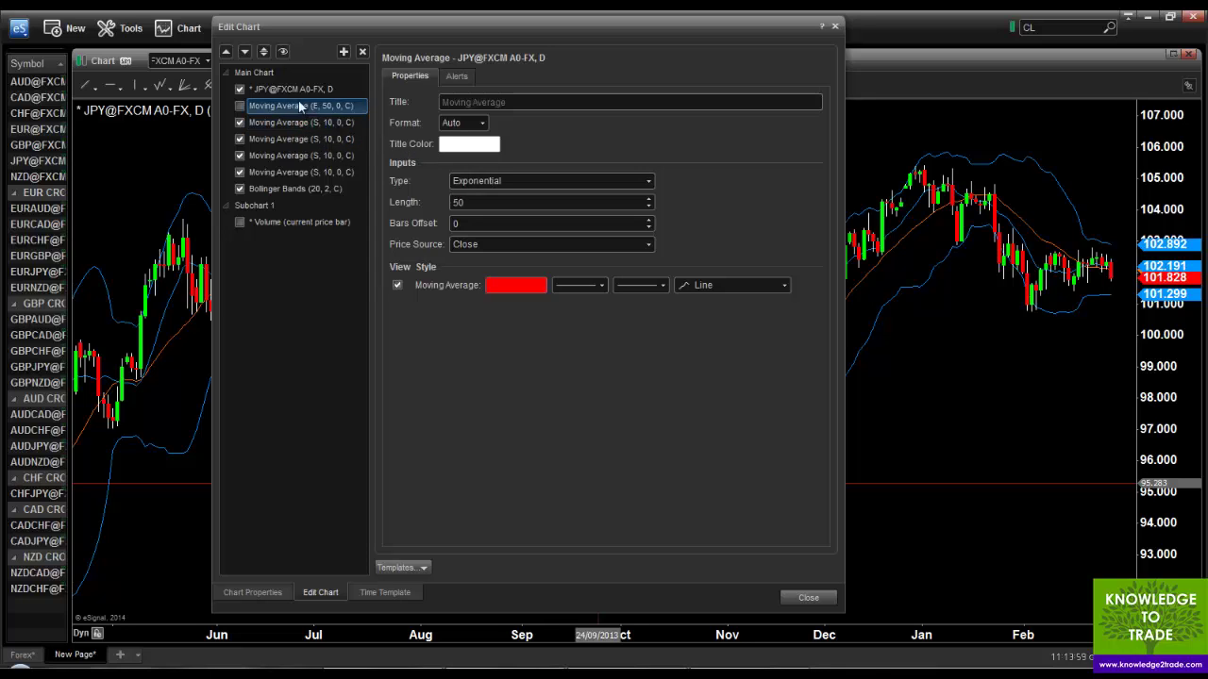
click(362, 52)
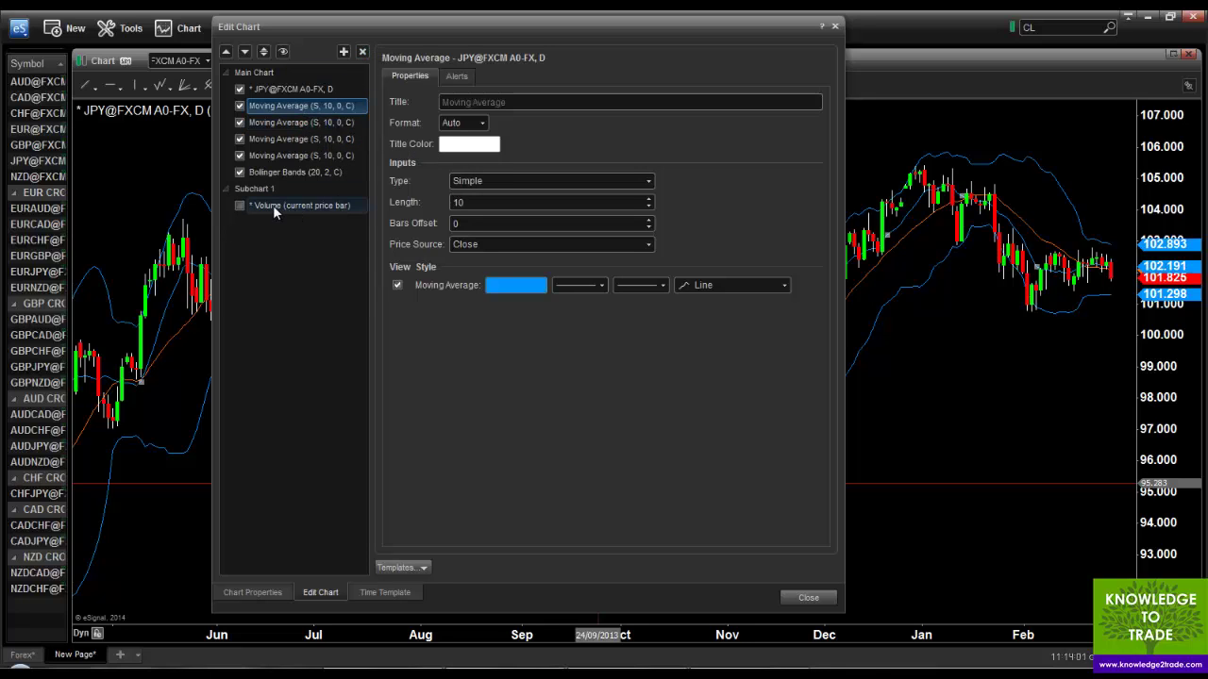
click(273, 204)
click(364, 53)
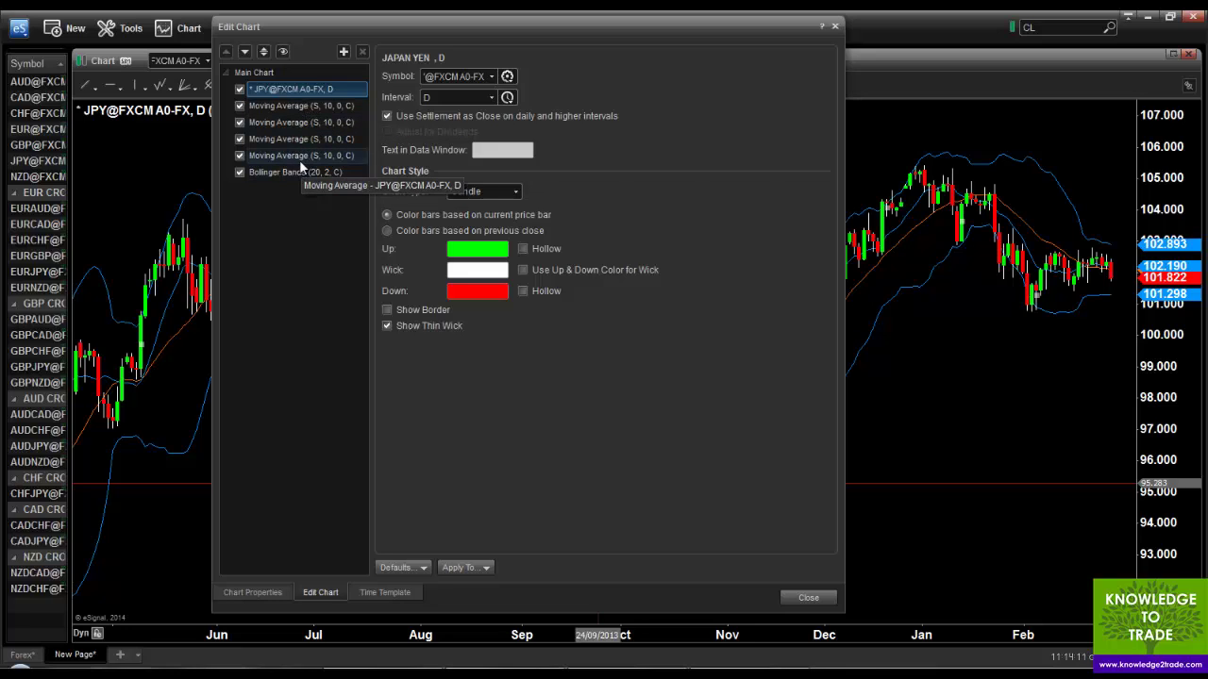
- Hide the Bollinger Bands and all four Moving Average studies on the chart
click(239, 171)
click(239, 155)
click(239, 139)
click(239, 123)
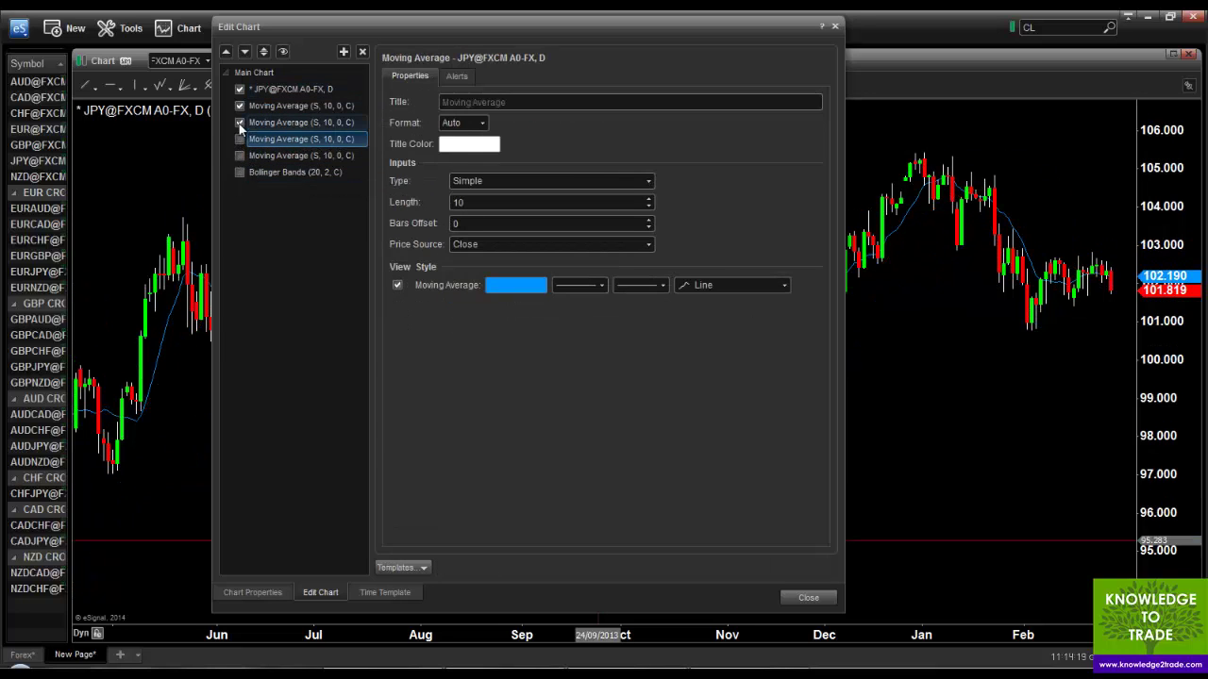
click(238, 106)
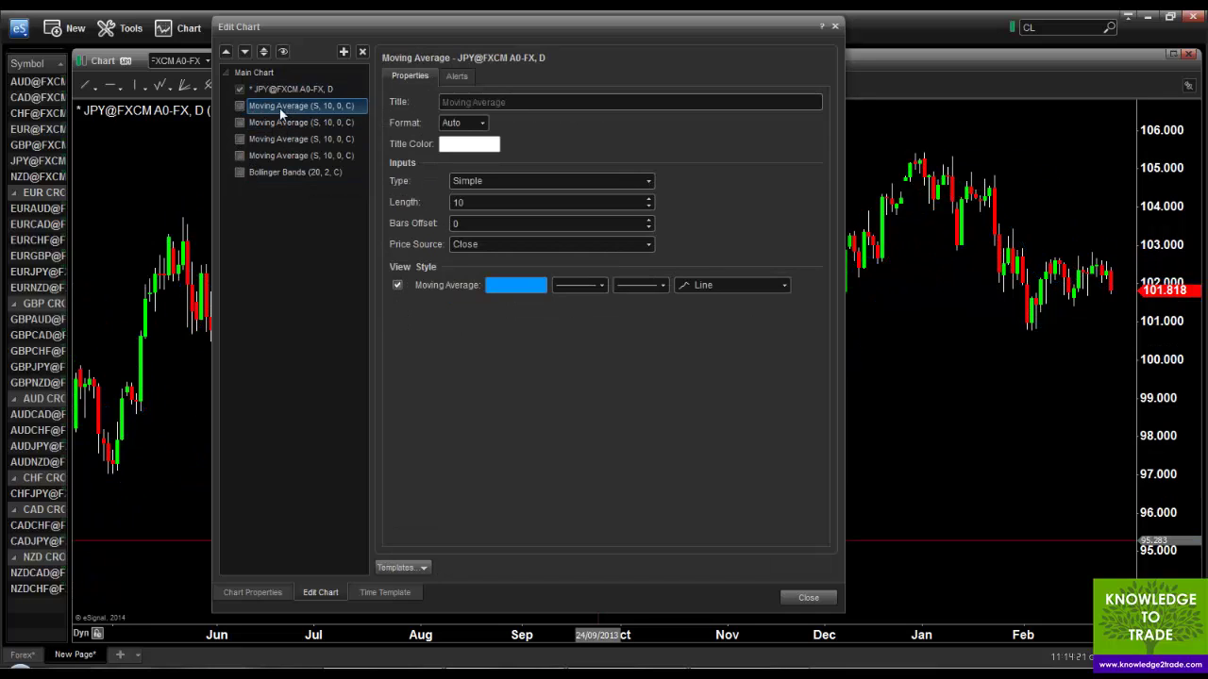
- Set the first Moving Average to type Exponential with length 20, keeping its blue line colour
click(651, 182)
click(613, 205)
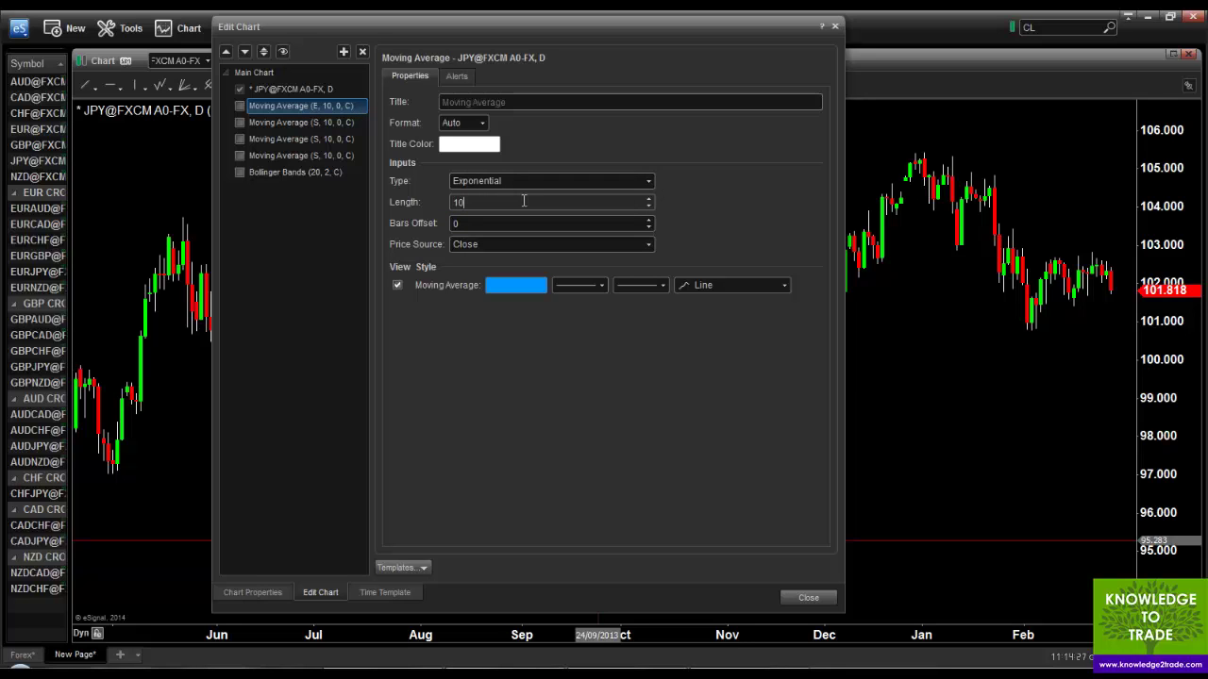
key(BackSpace)
key(BackSpace)
text(20)
click(543, 287)
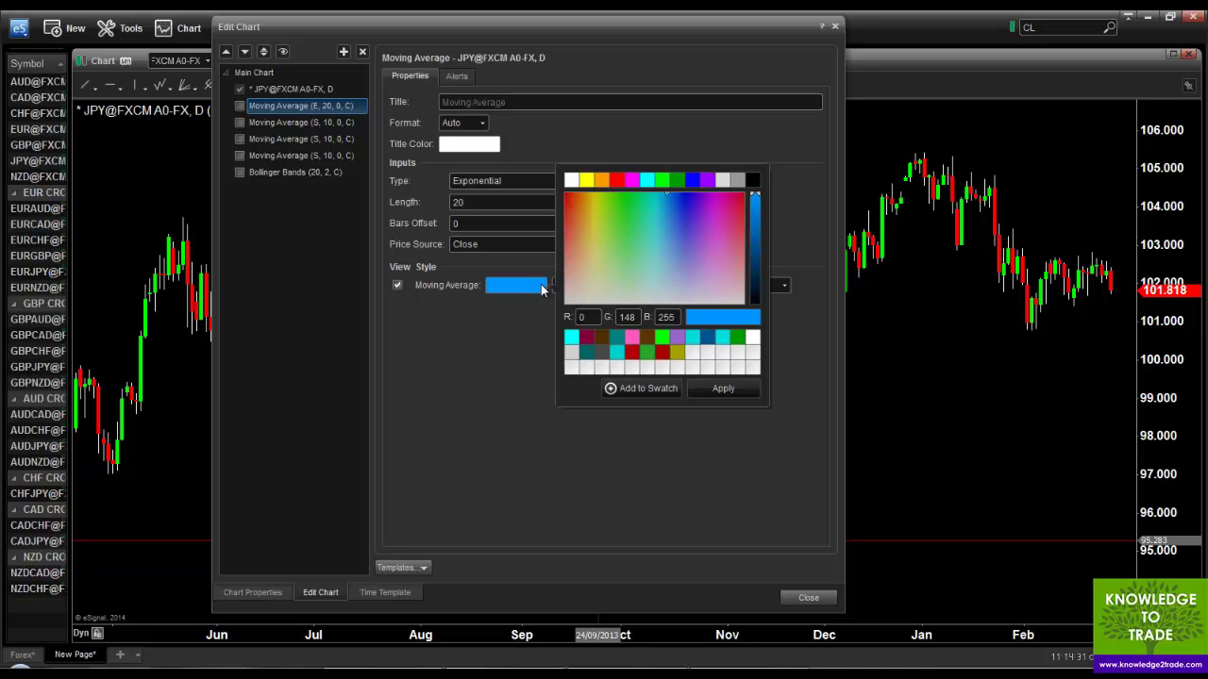
click(518, 342)
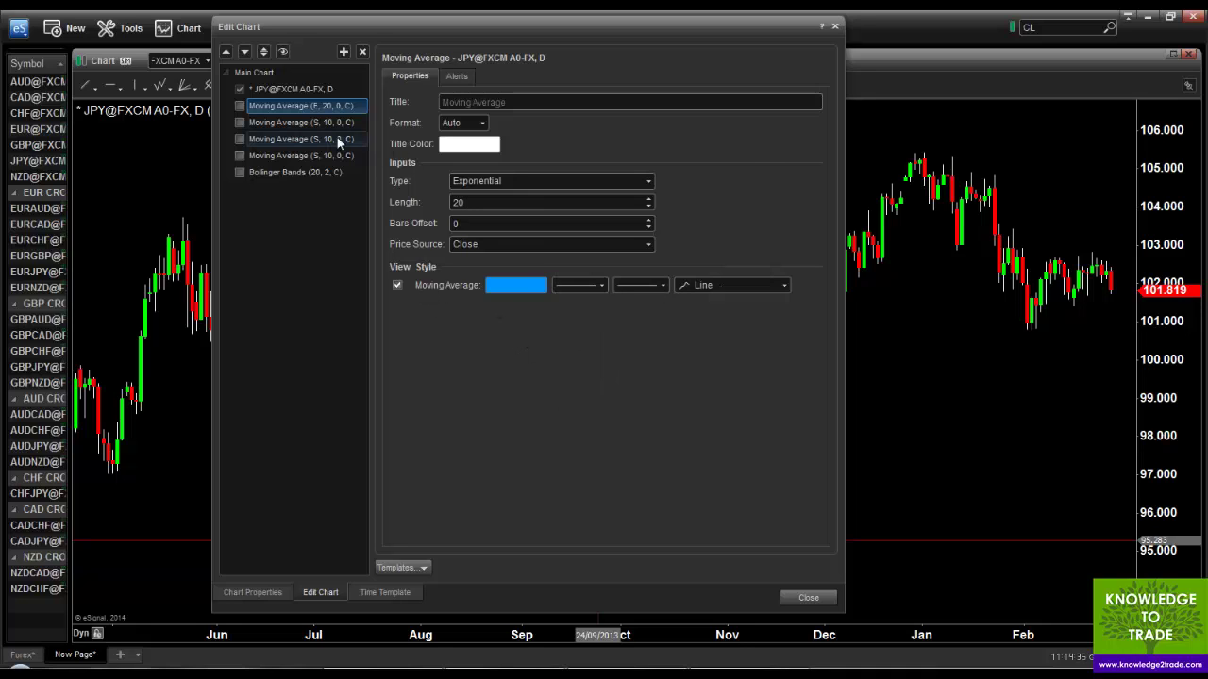
- Set the second Moving Average to type Exponential with length 50 and a red line
click(273, 122)
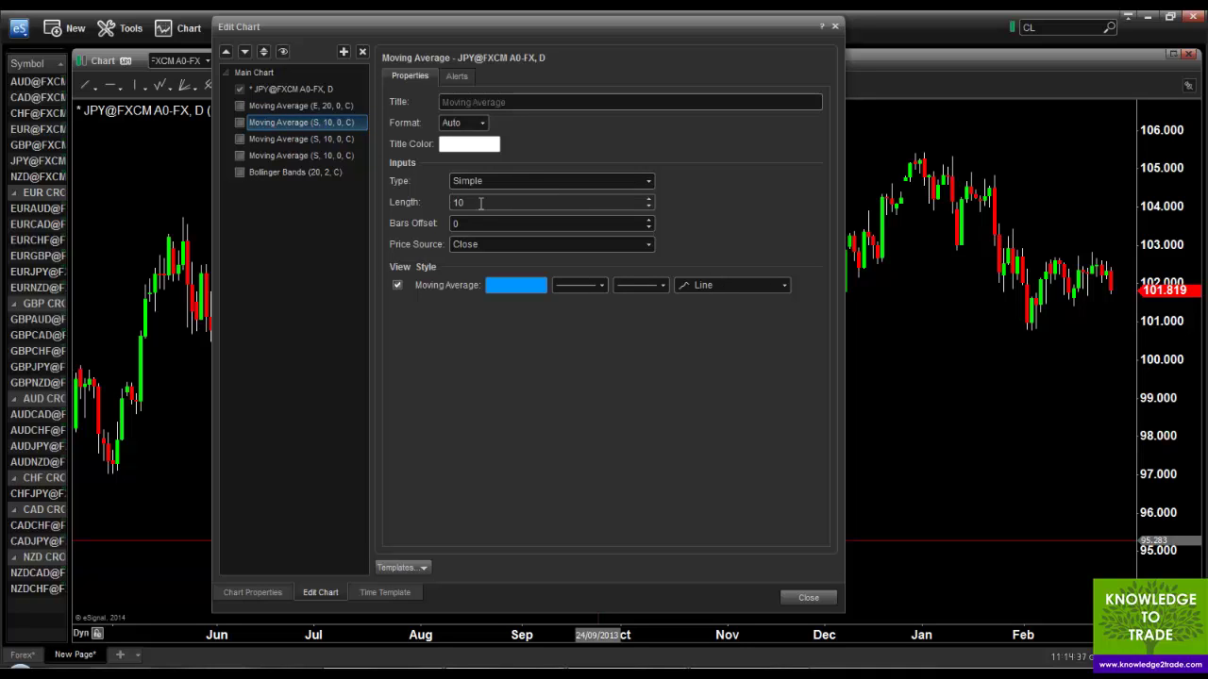
click(645, 182)
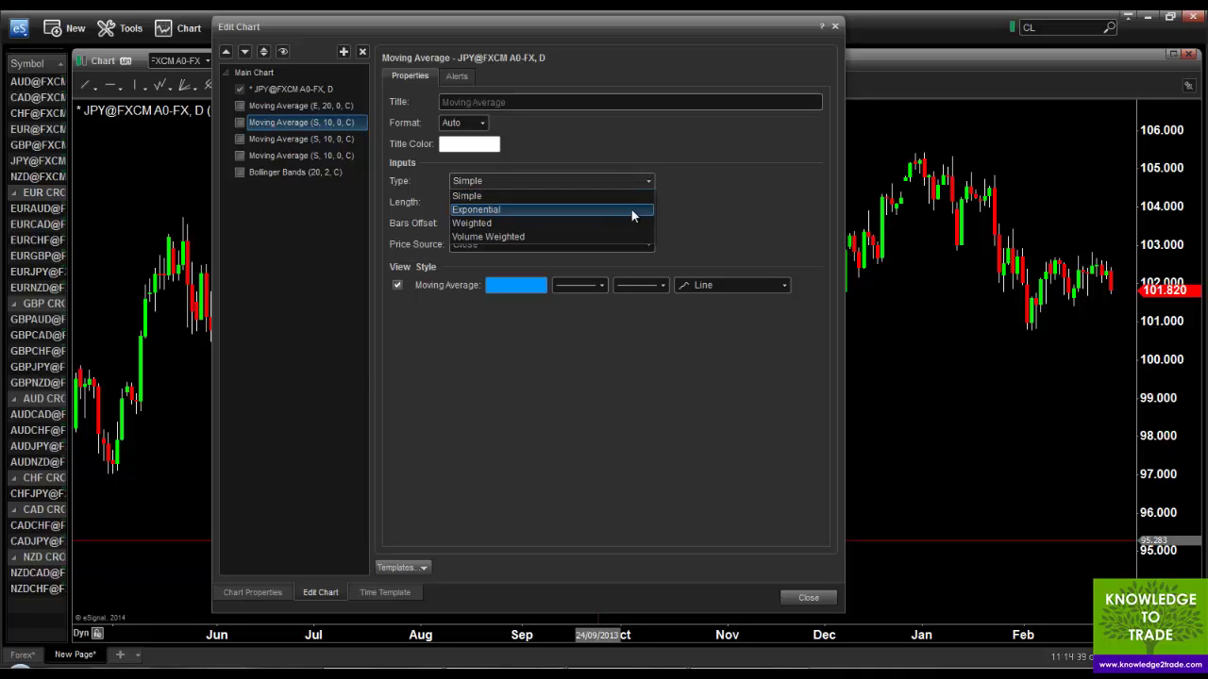
click(629, 211)
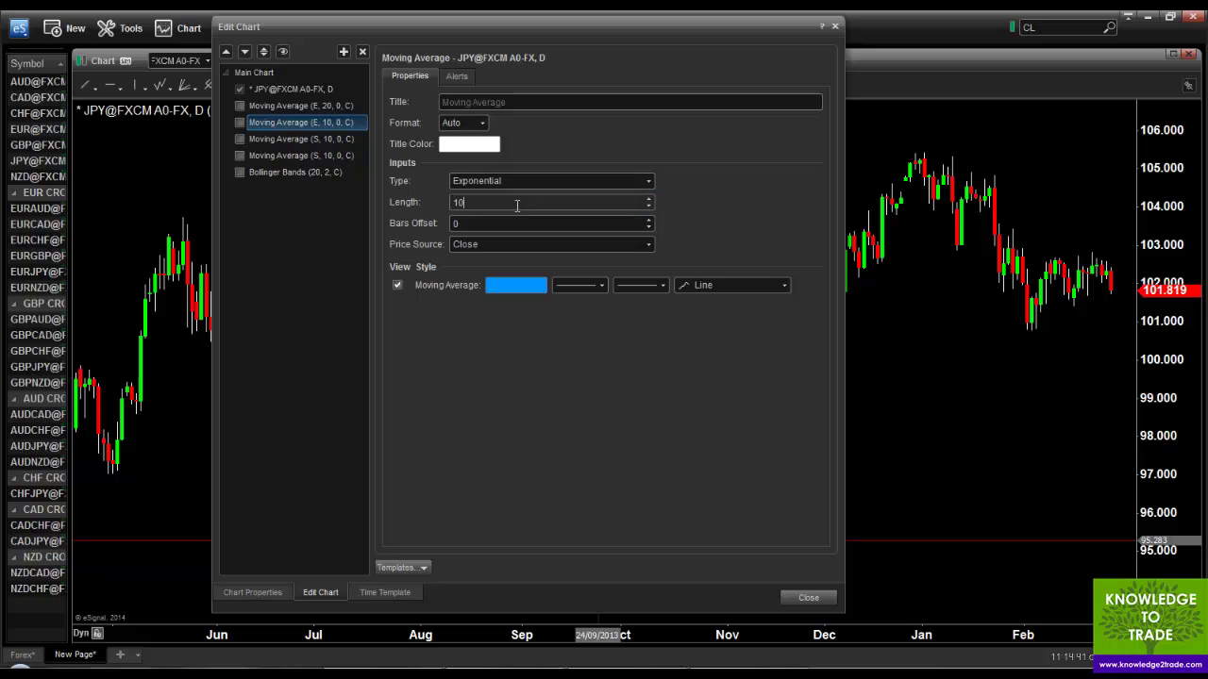
double_click(517, 205)
key(BackSpace)
text(50)
click(513, 285)
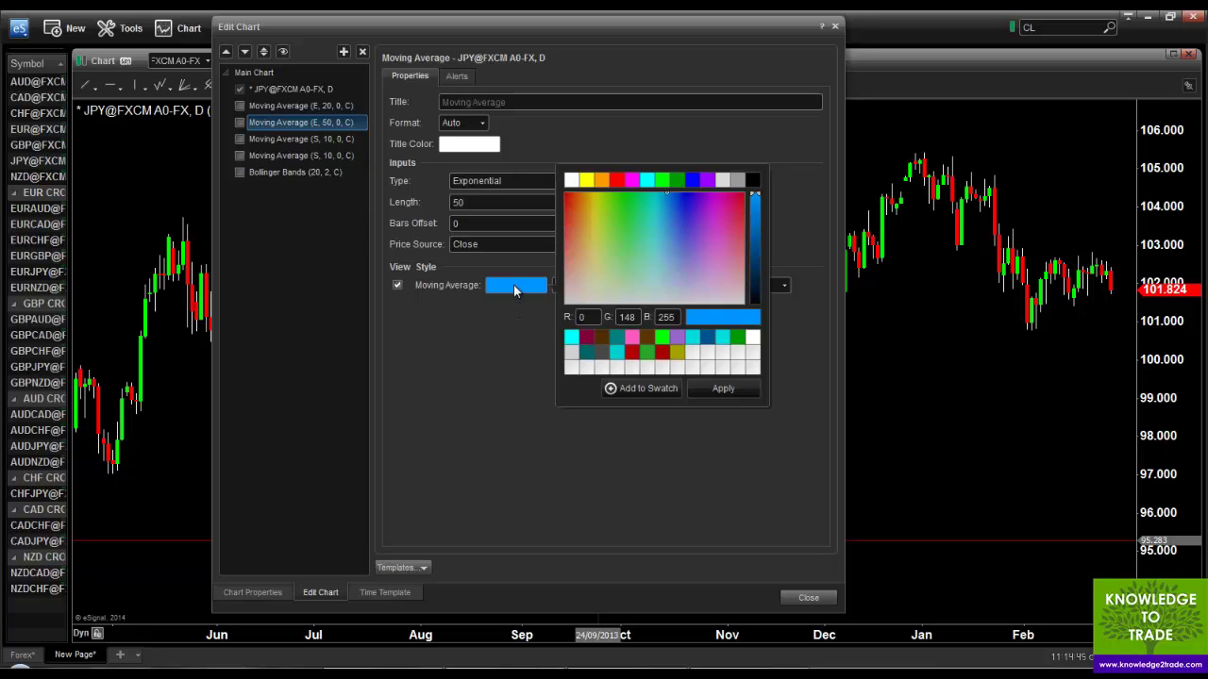
click(616, 180)
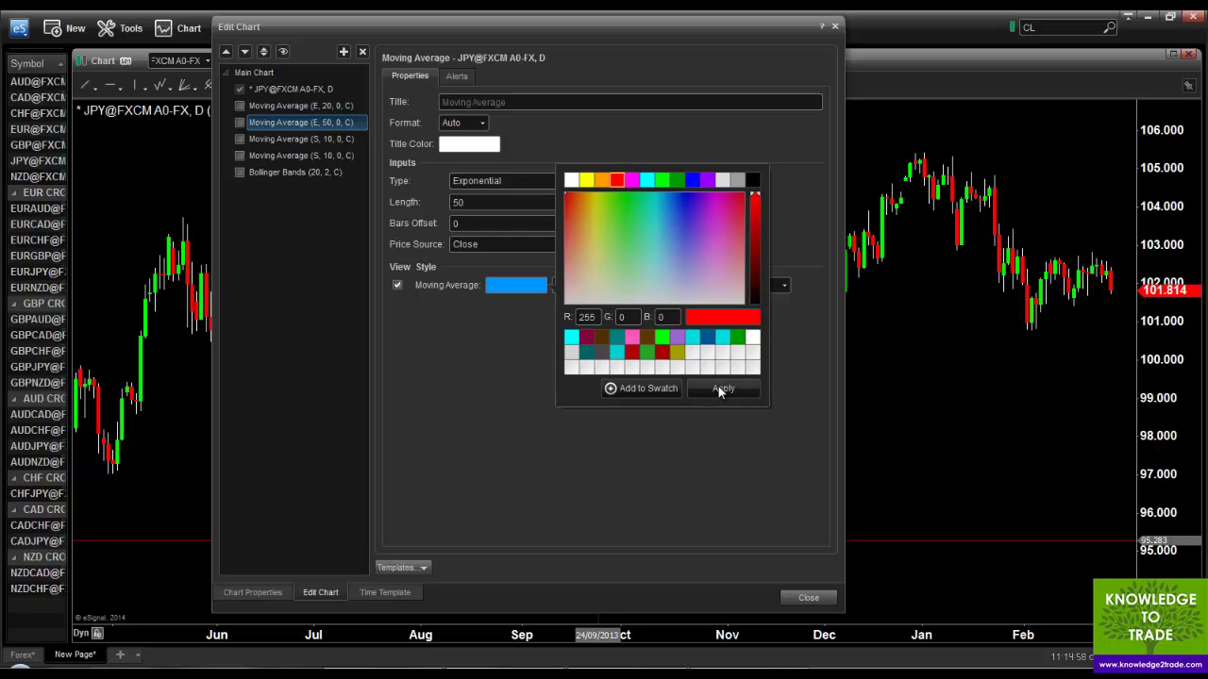
click(720, 388)
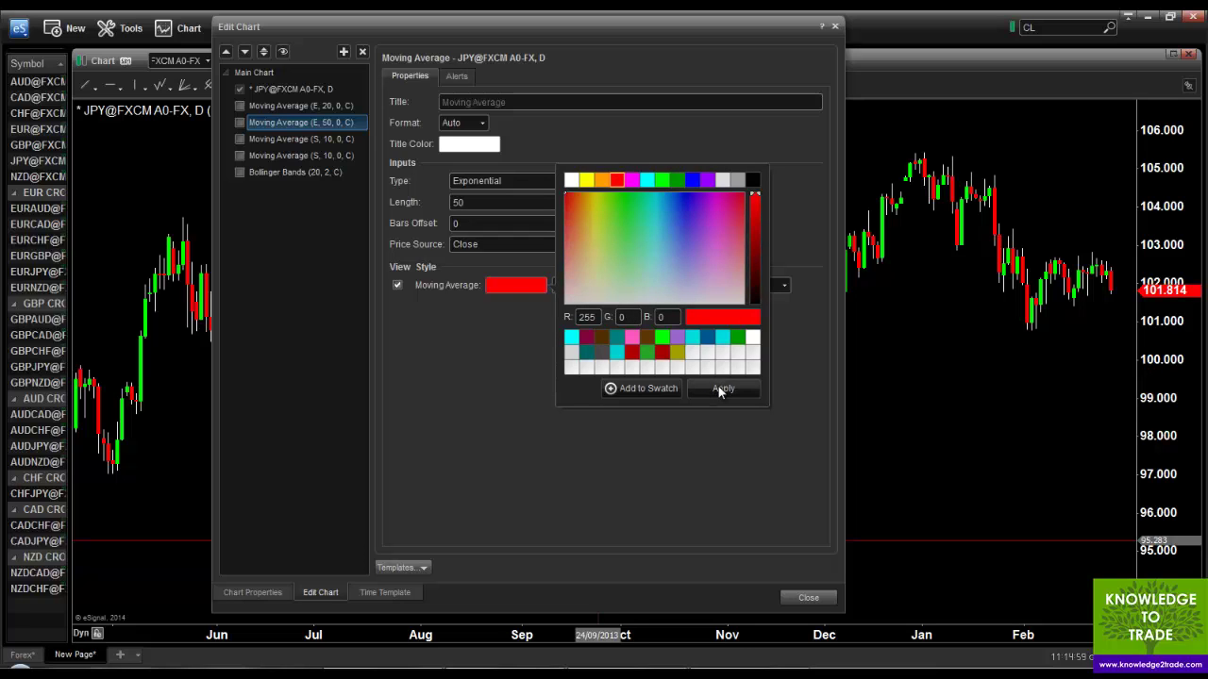
click(519, 350)
- Set the third Moving Average to type Exponential with length 100 and a white line
click(279, 142)
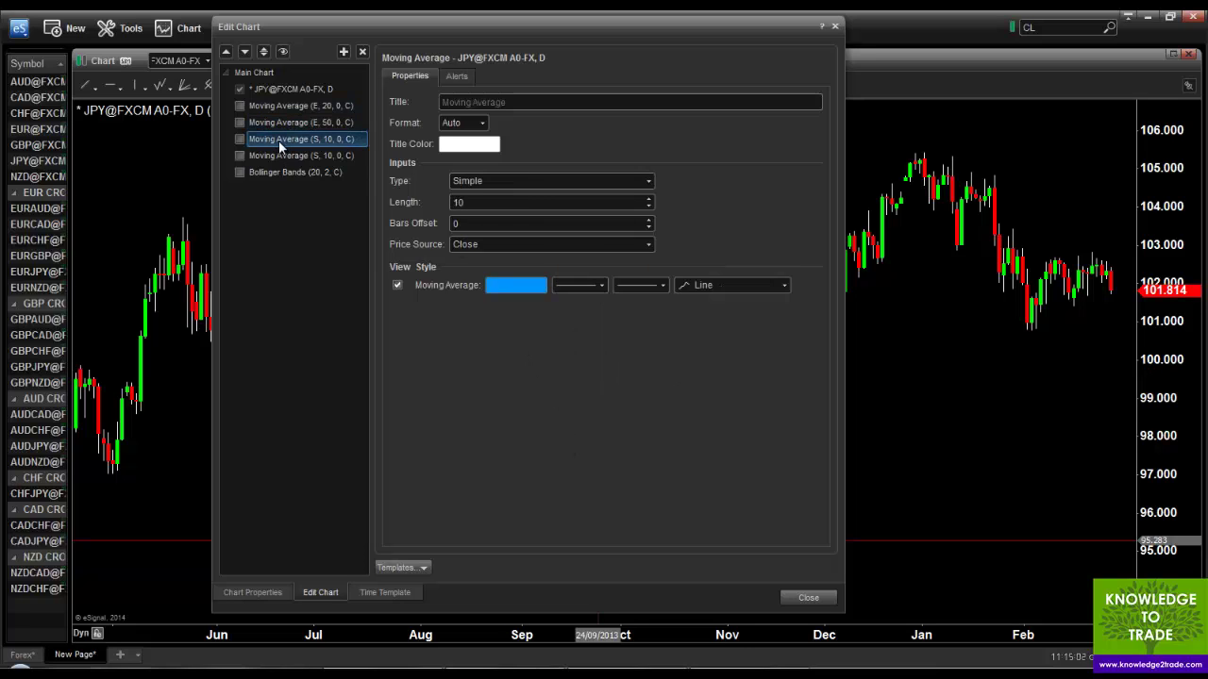
click(643, 180)
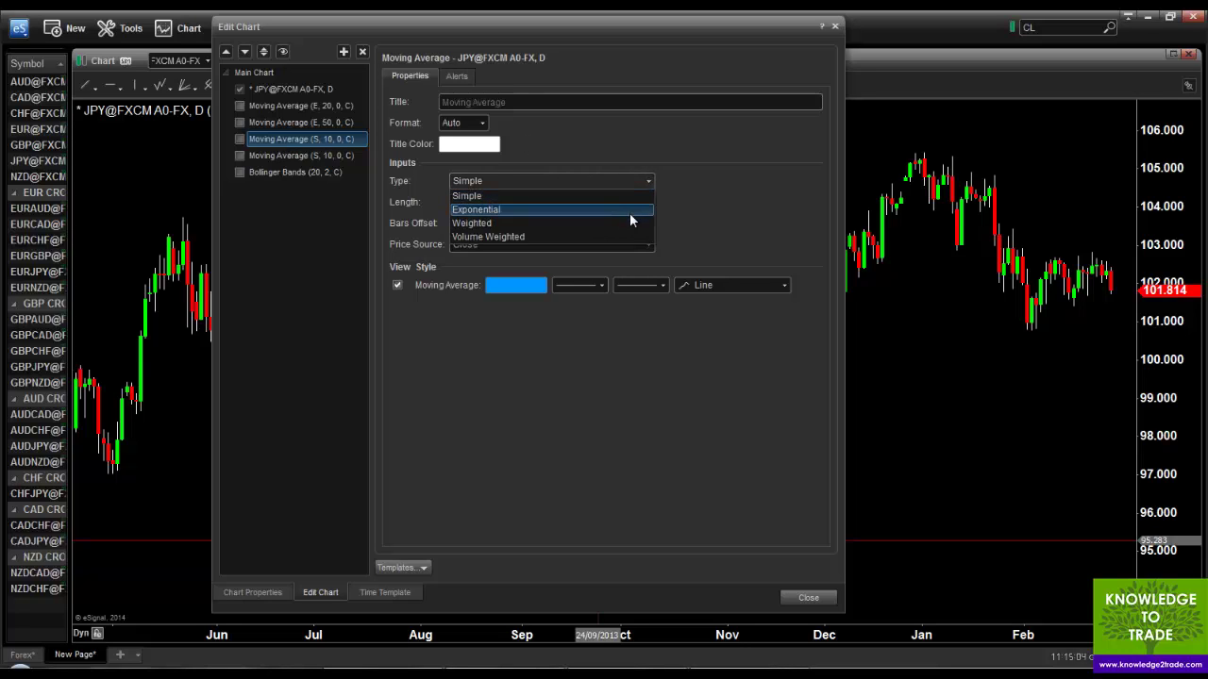
click(629, 212)
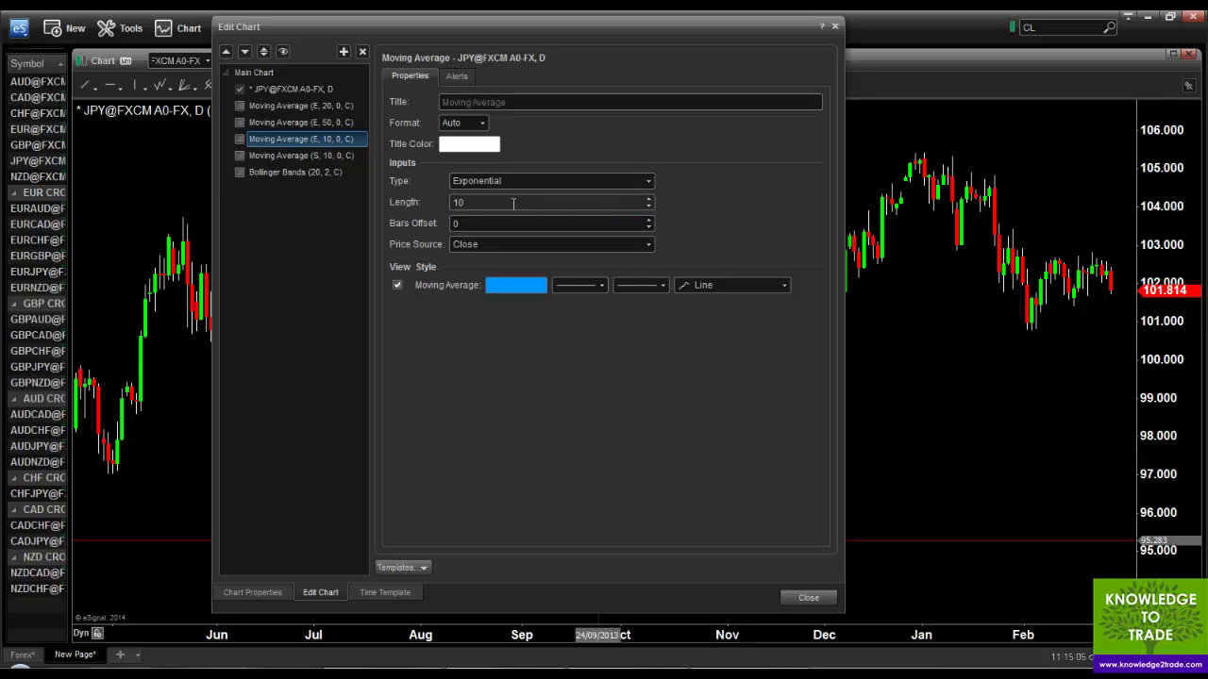
text(0)
click(525, 285)
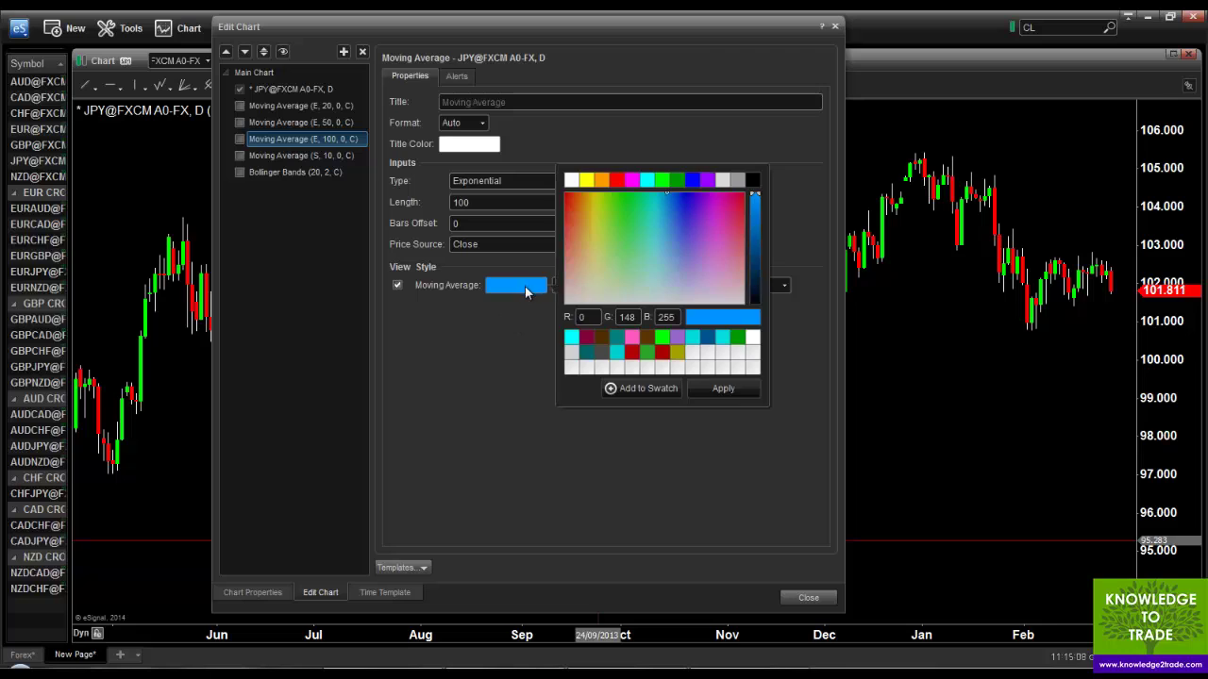
click(573, 180)
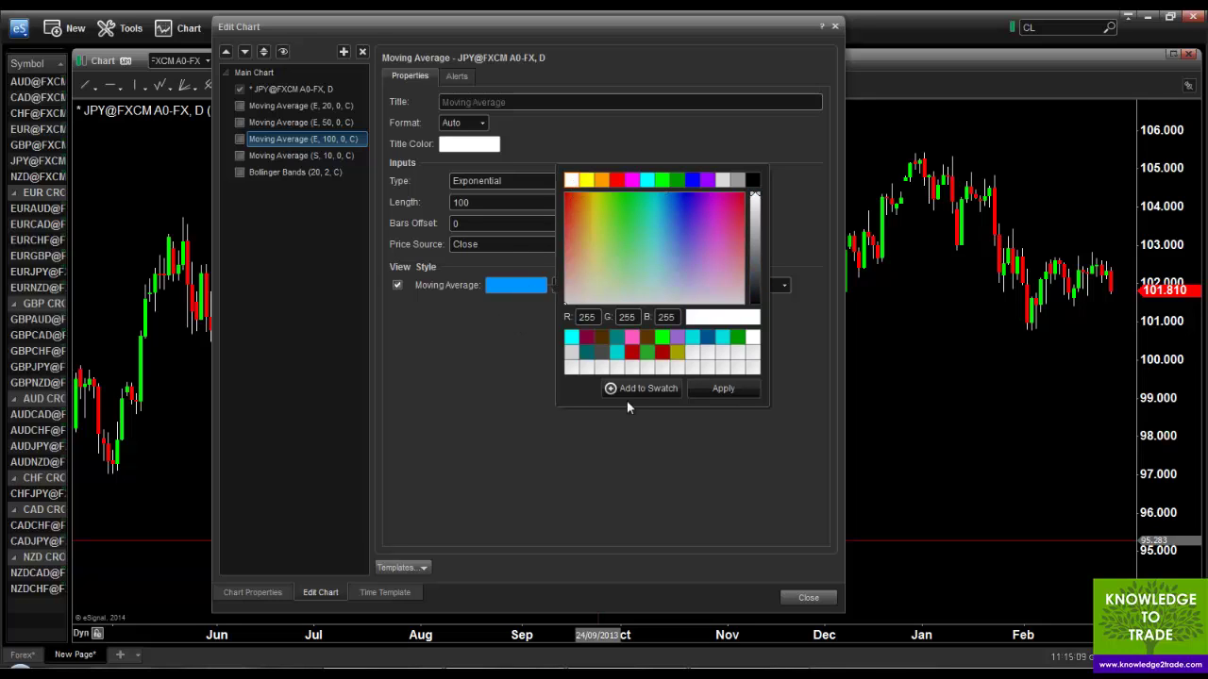
click(722, 389)
click(515, 370)
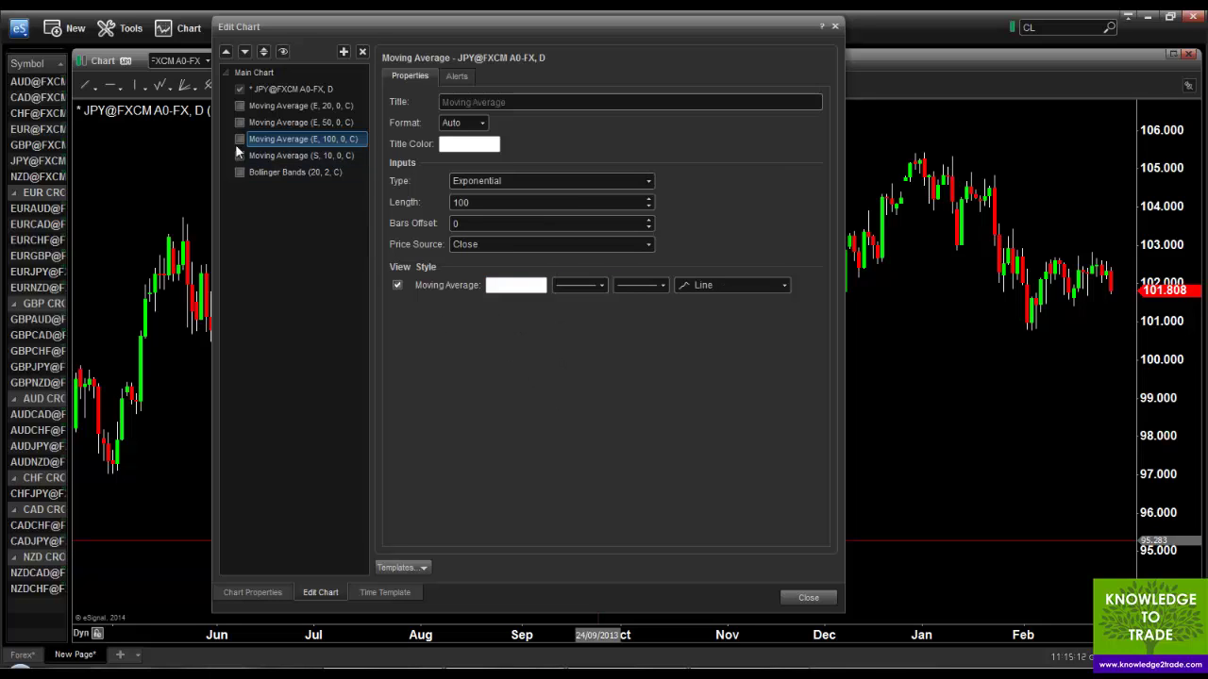
- Set the fourth Moving Average to type Exponential with length 200 and a green line
click(268, 155)
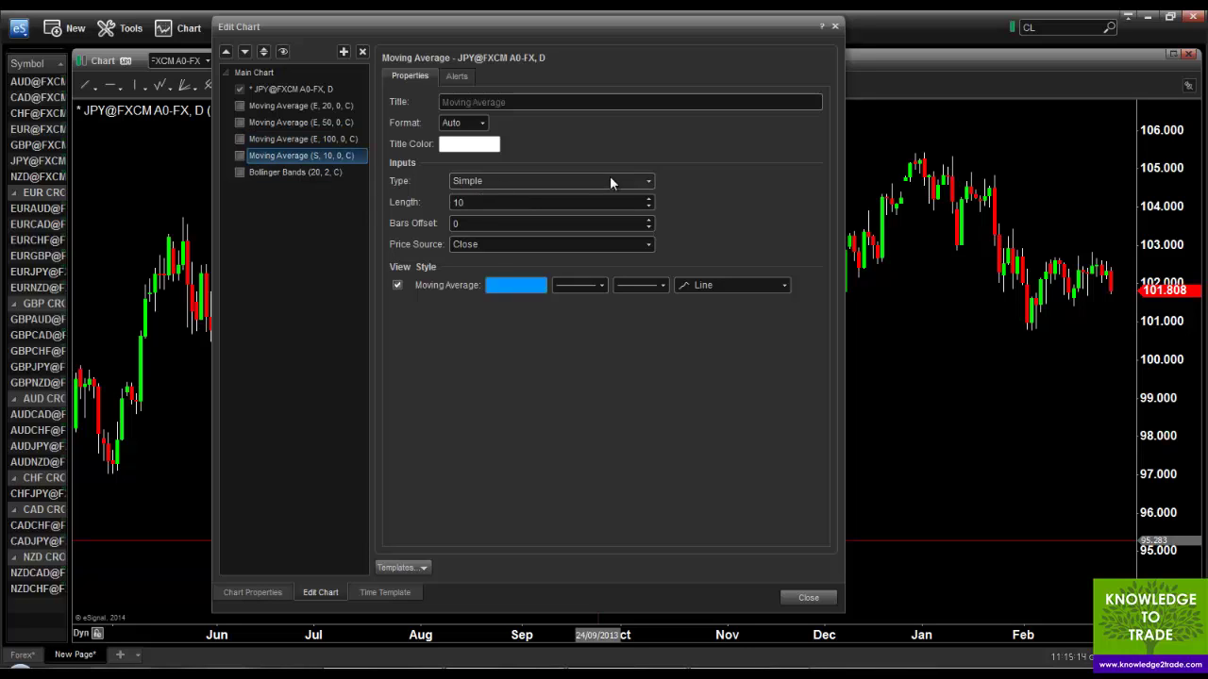
click(646, 180)
click(598, 207)
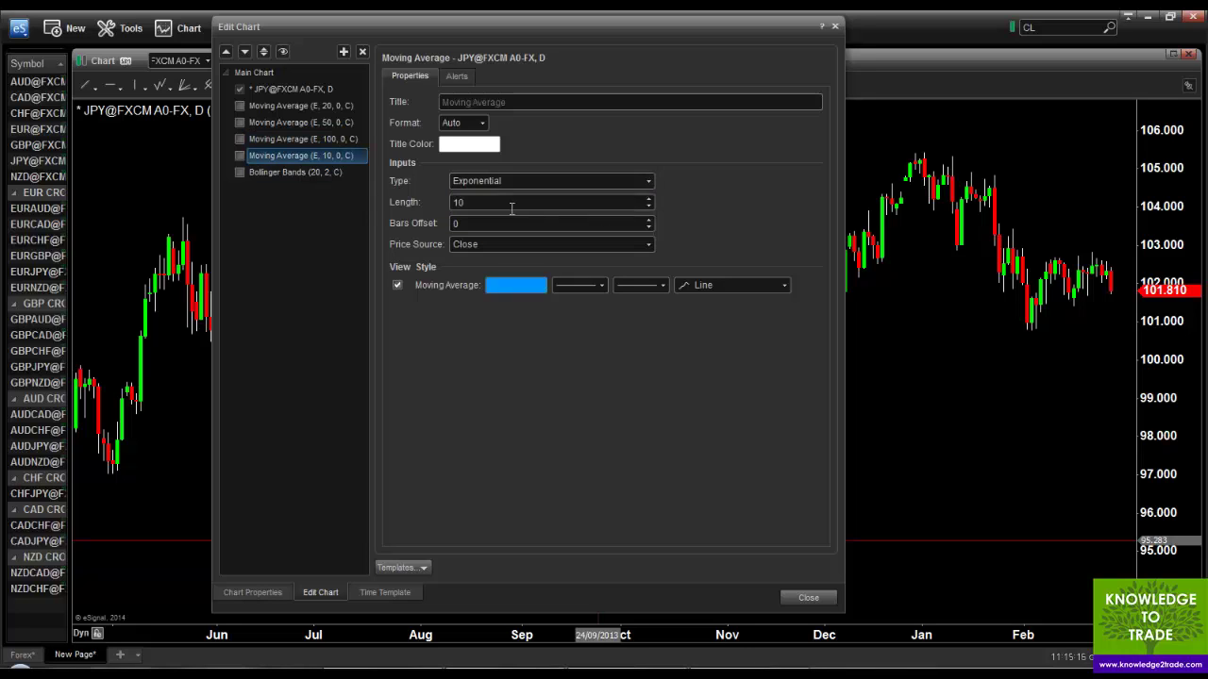
key(BackSpace)
key(BackSpace)
text(200)
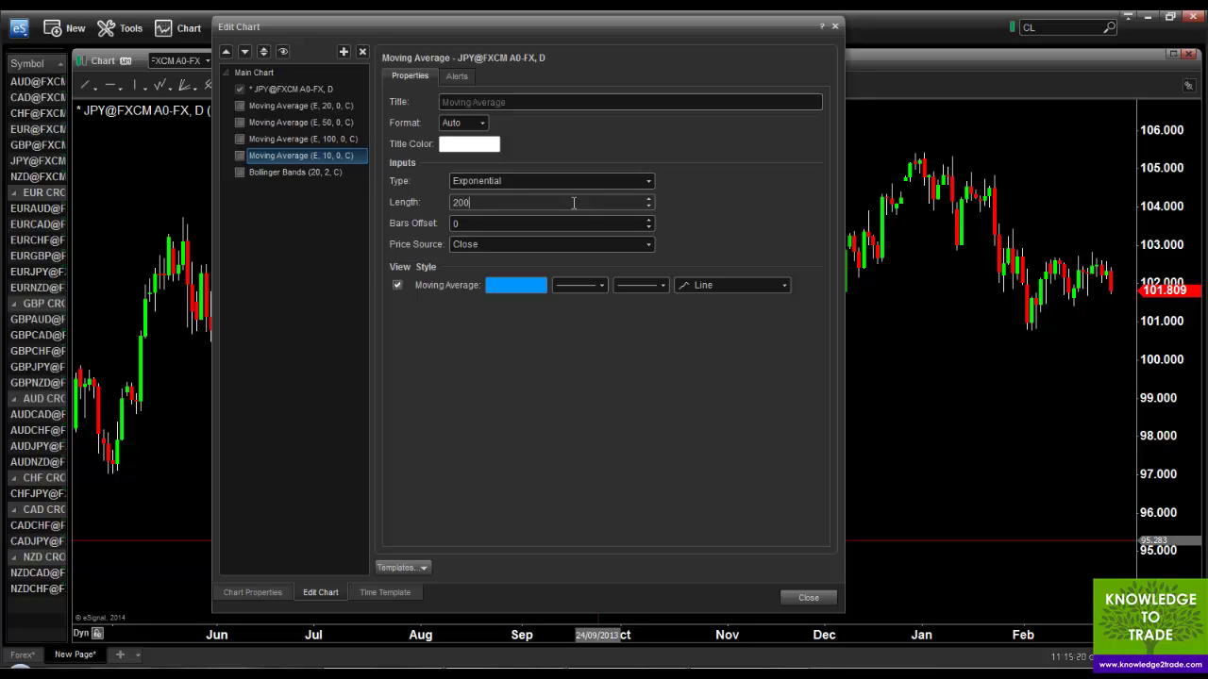
click(525, 284)
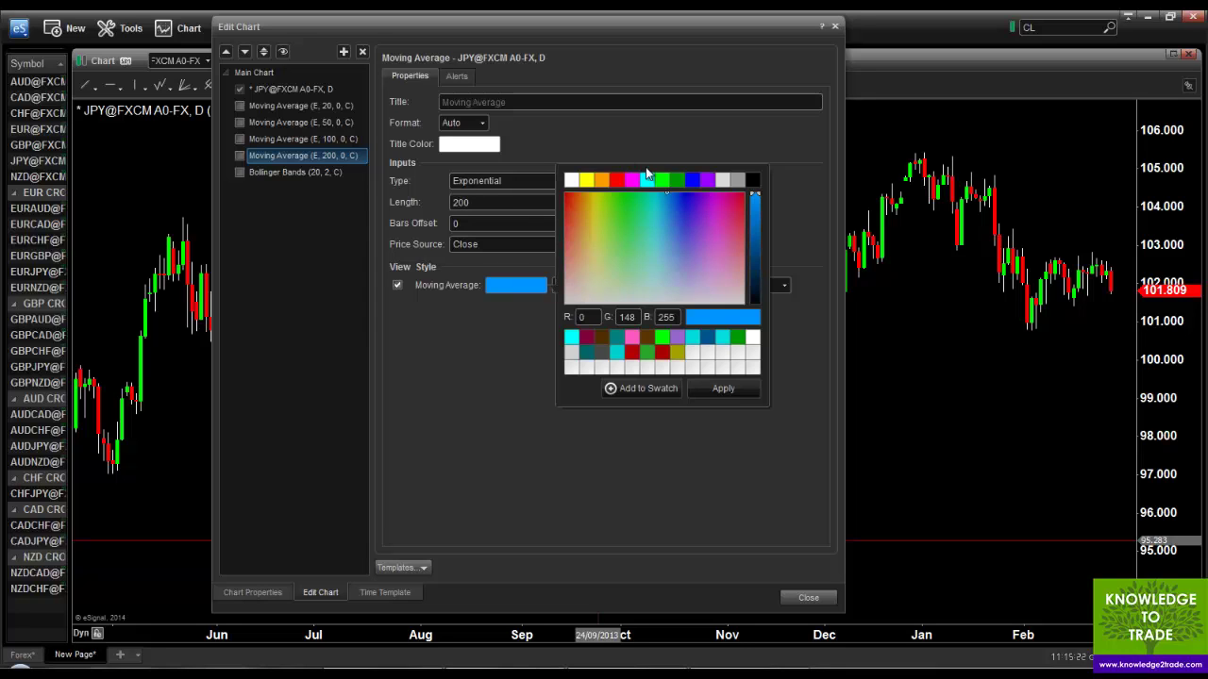
click(671, 176)
click(715, 387)
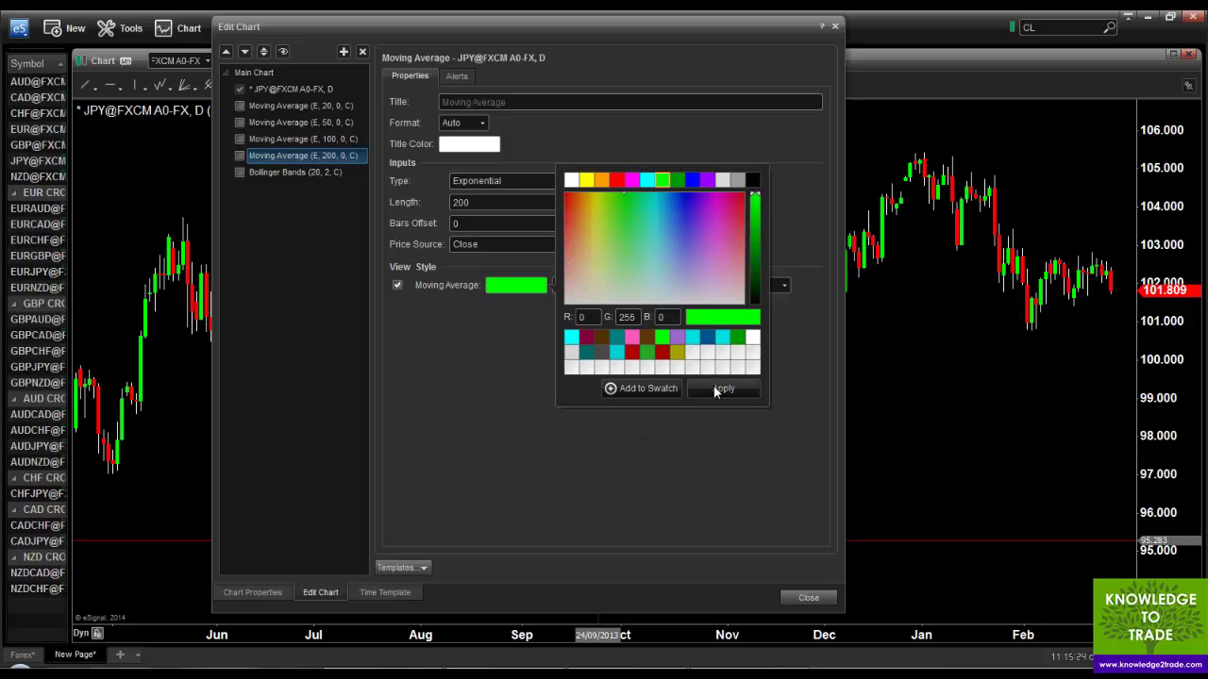
- Apply a thicker line weight to the 200 and 100 length moving averages and close the chart editor
click(660, 285)
click(662, 338)
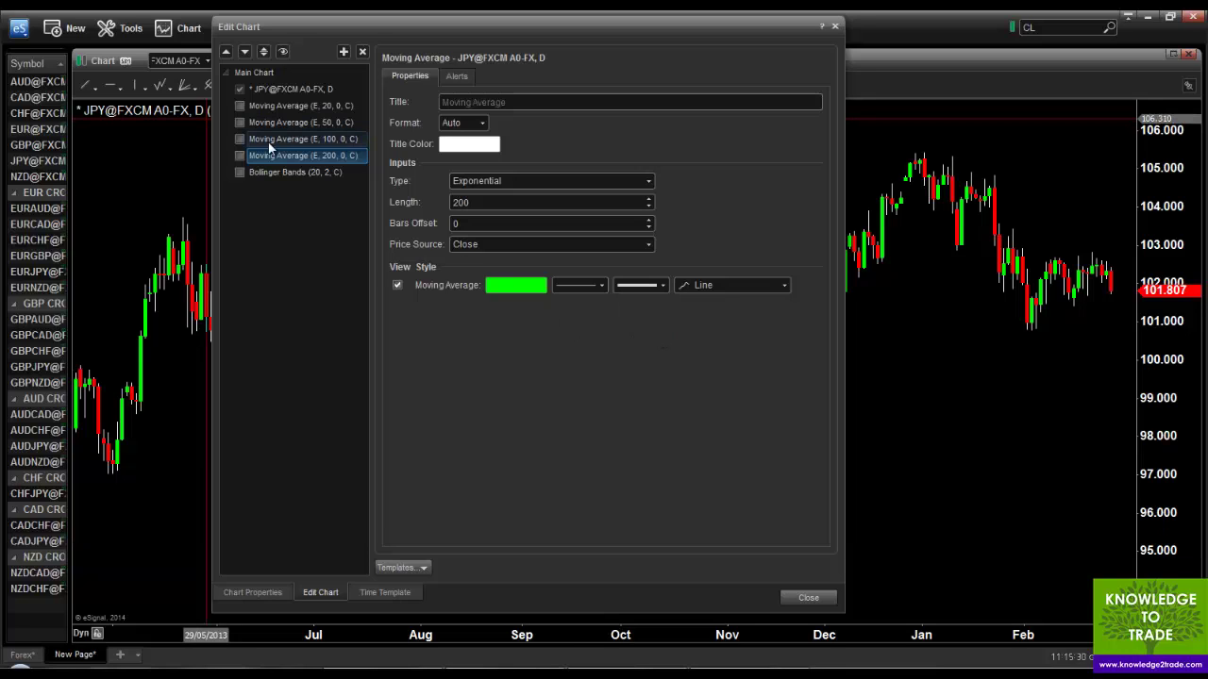
click(302, 139)
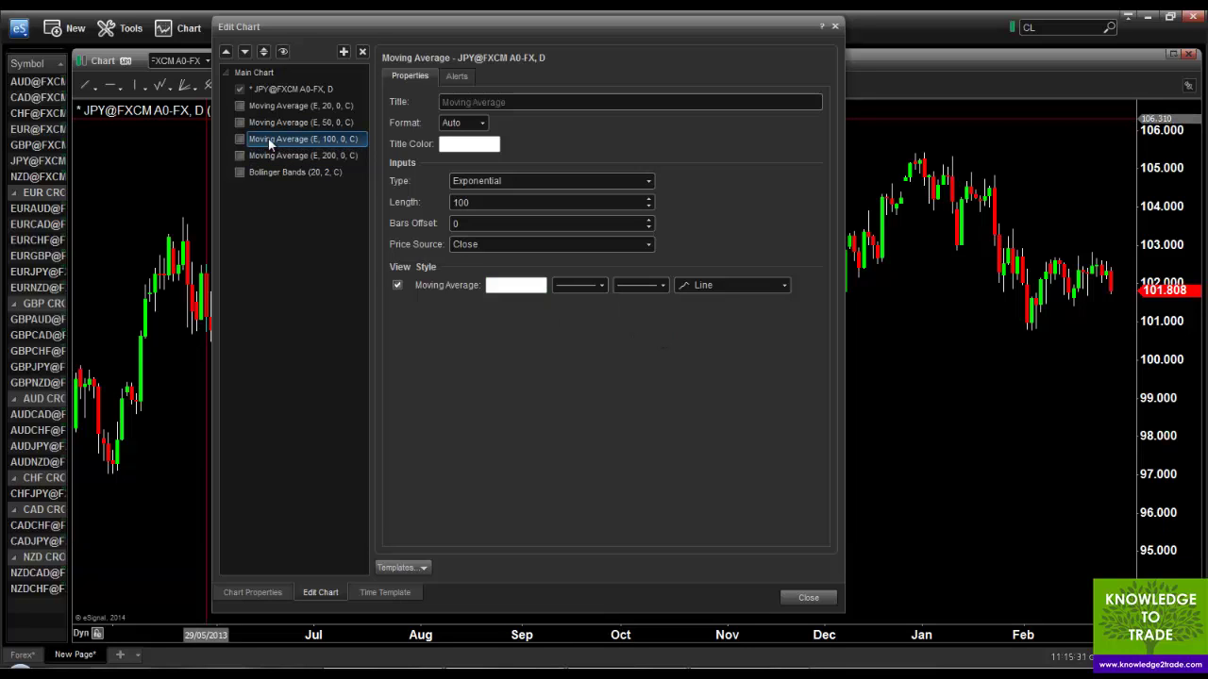
click(662, 285)
click(663, 325)
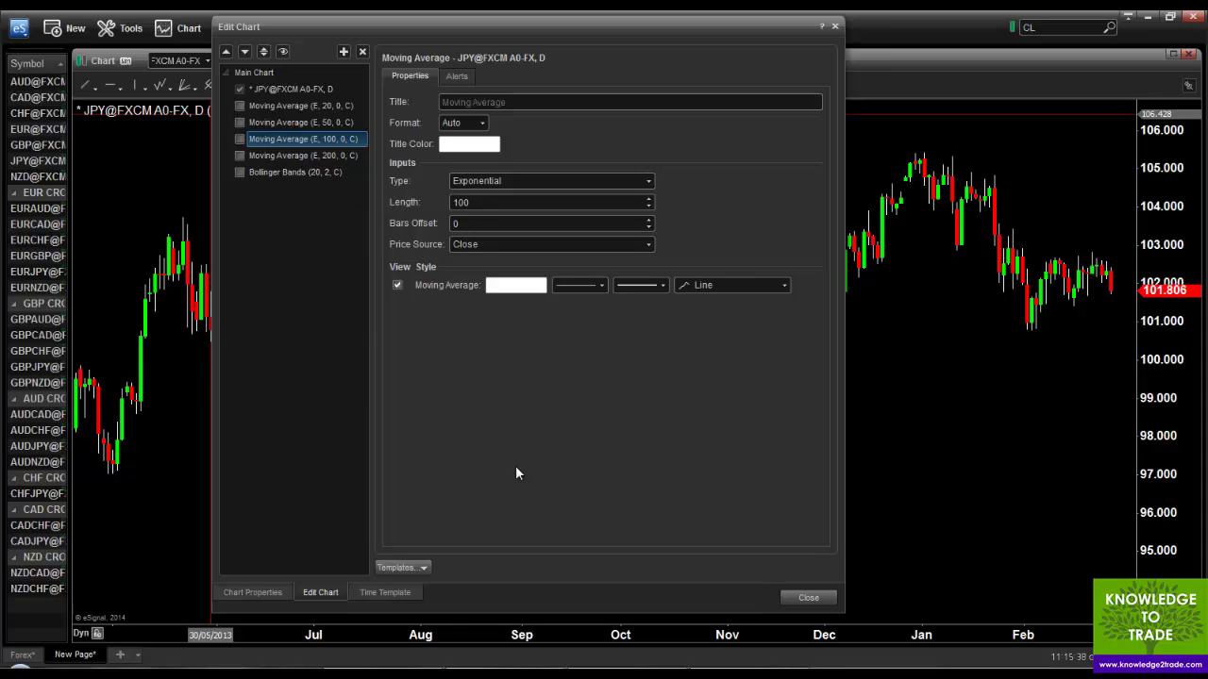
click(799, 597)
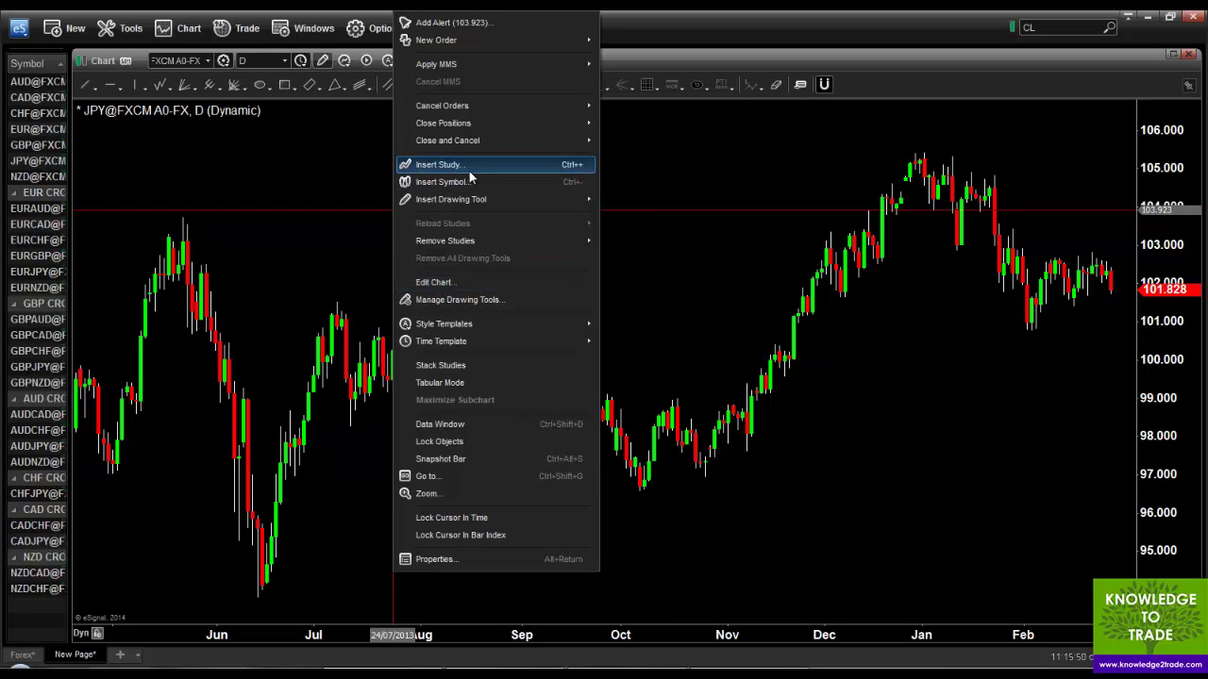
- Show only the Bollinger Bands on the JPY daily chart
click(439, 283)
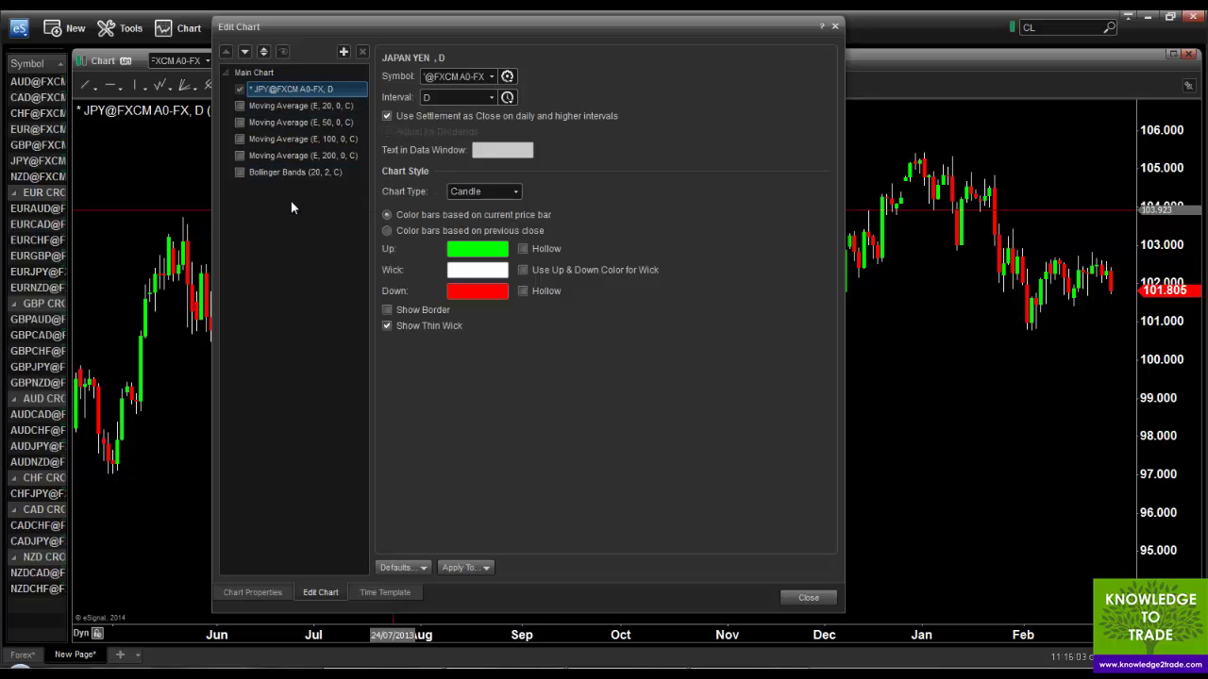
click(239, 172)
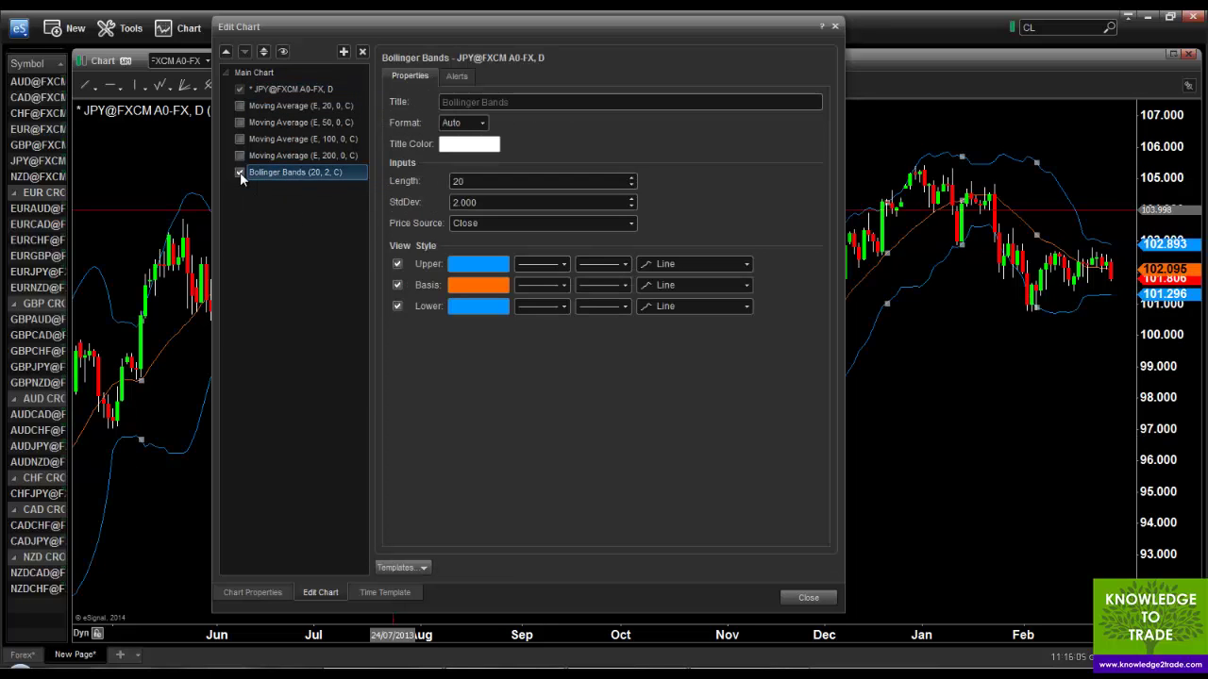
click(808, 597)
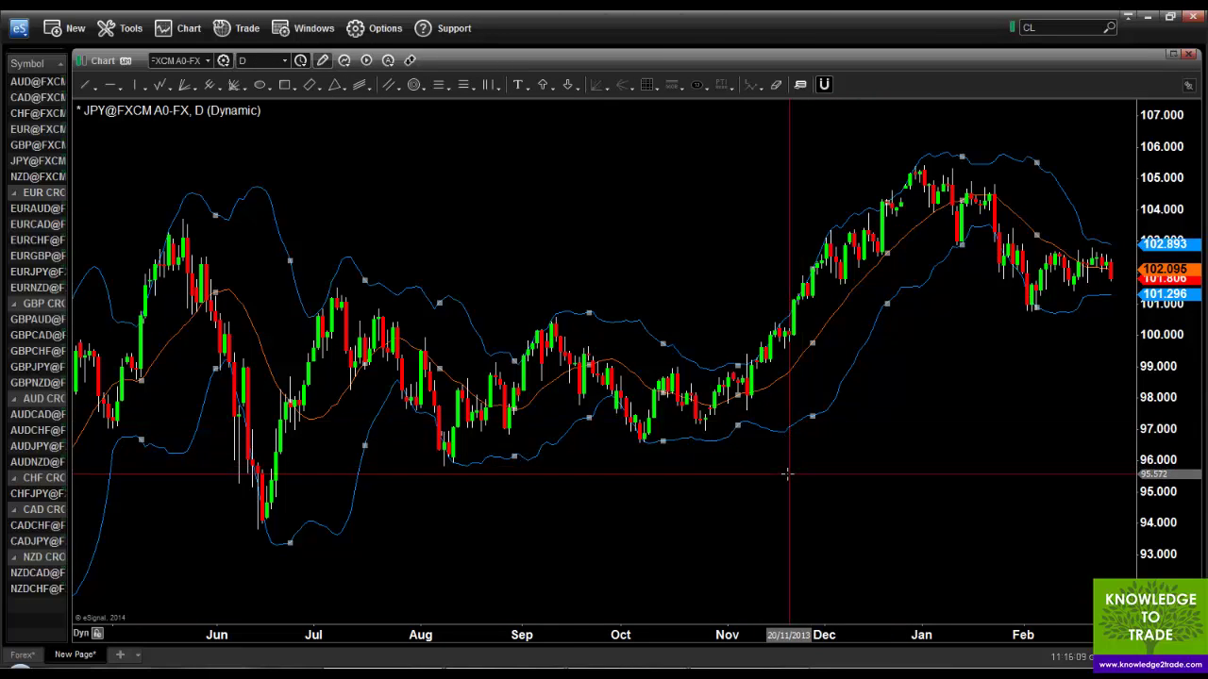
- Hide the Bollinger Bands and briefly show the 50, 100 and 200 length moving averages on the chart
right_click(592, 471)
mouse_move(623, 317)
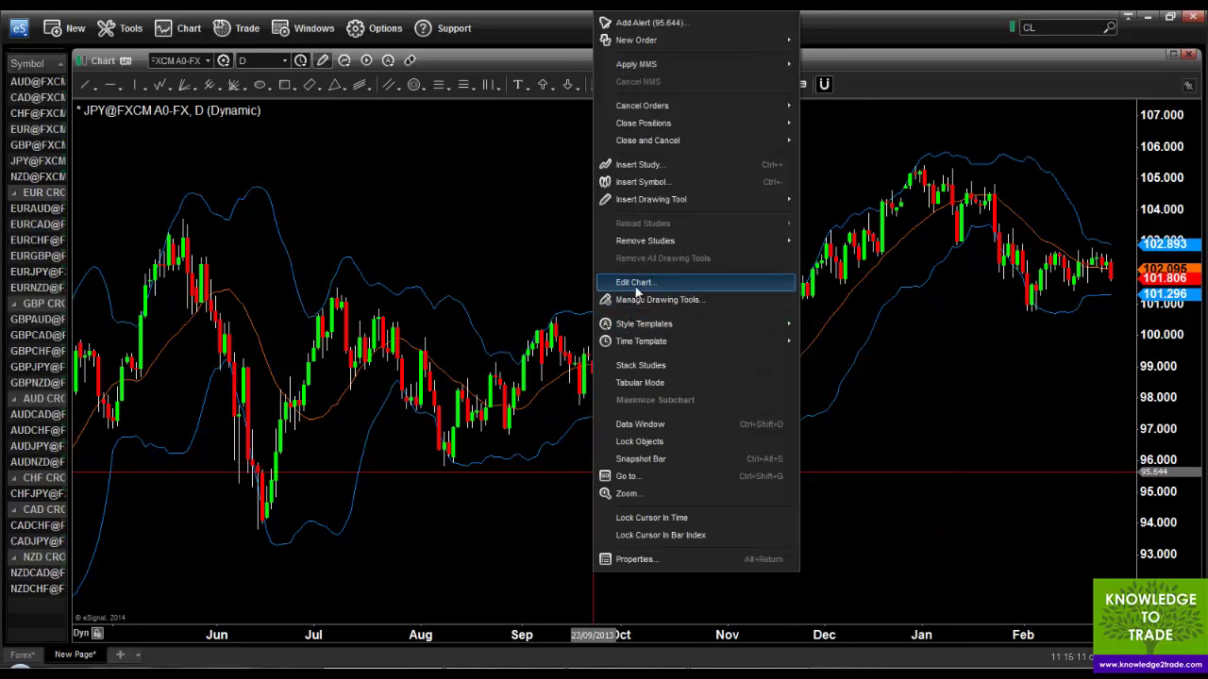
click(635, 282)
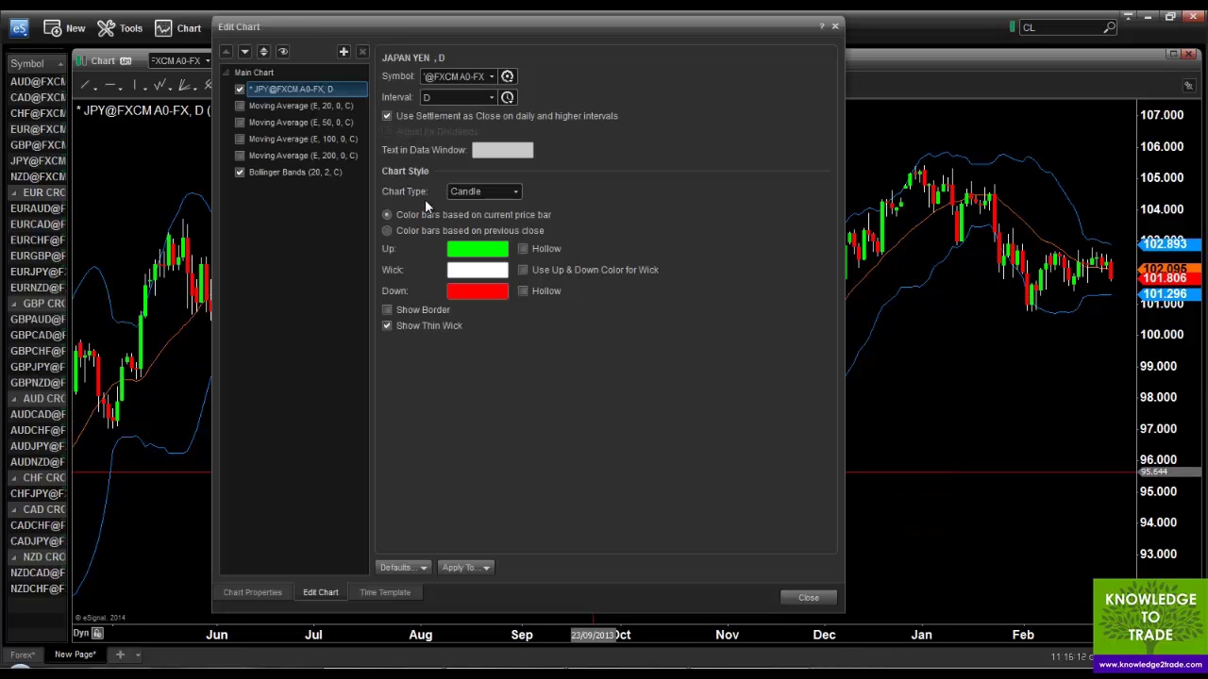
click(240, 173)
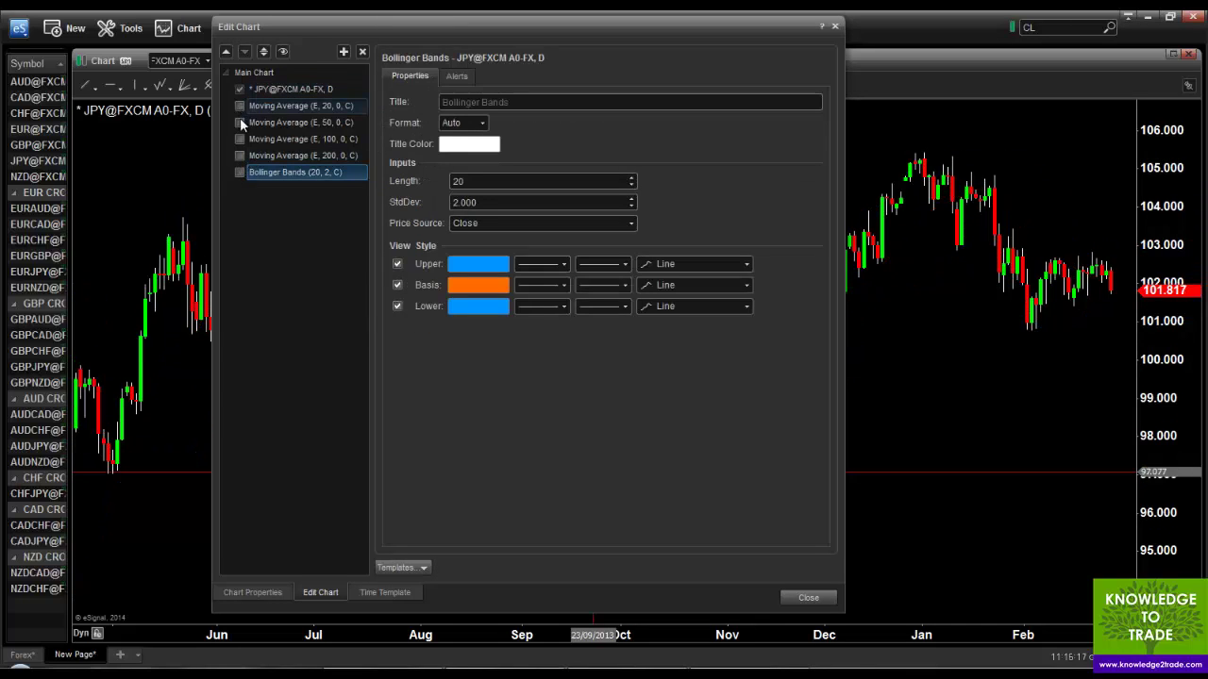
click(240, 123)
click(239, 138)
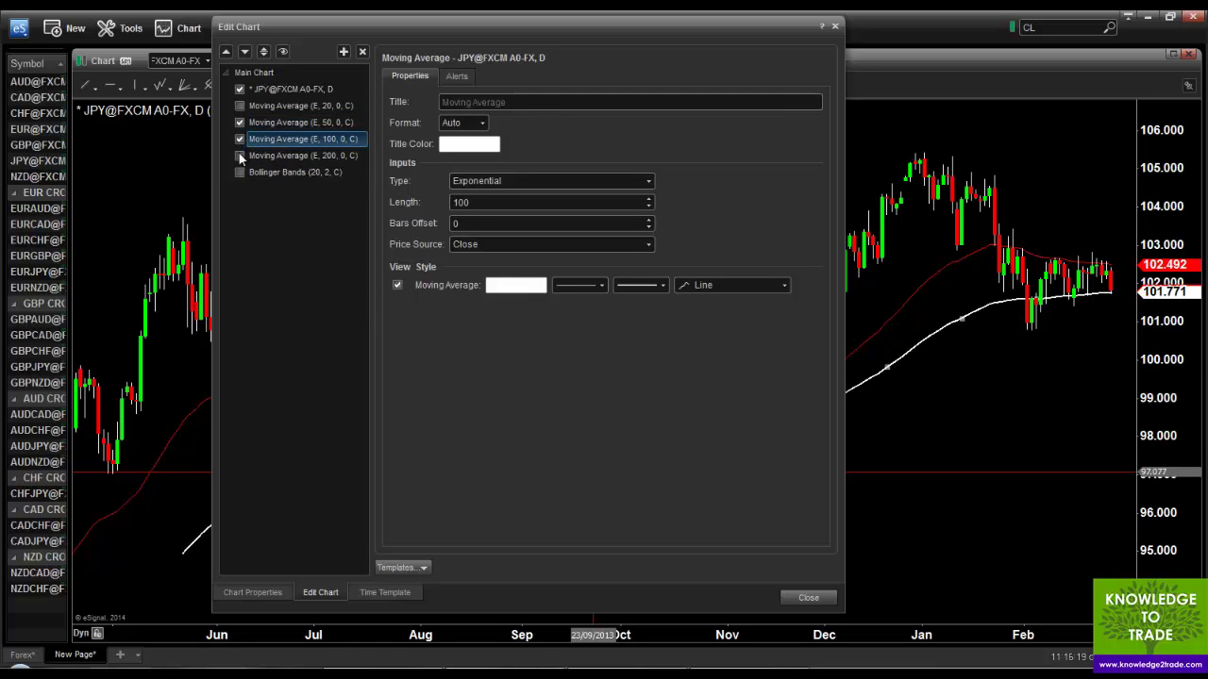
click(240, 156)
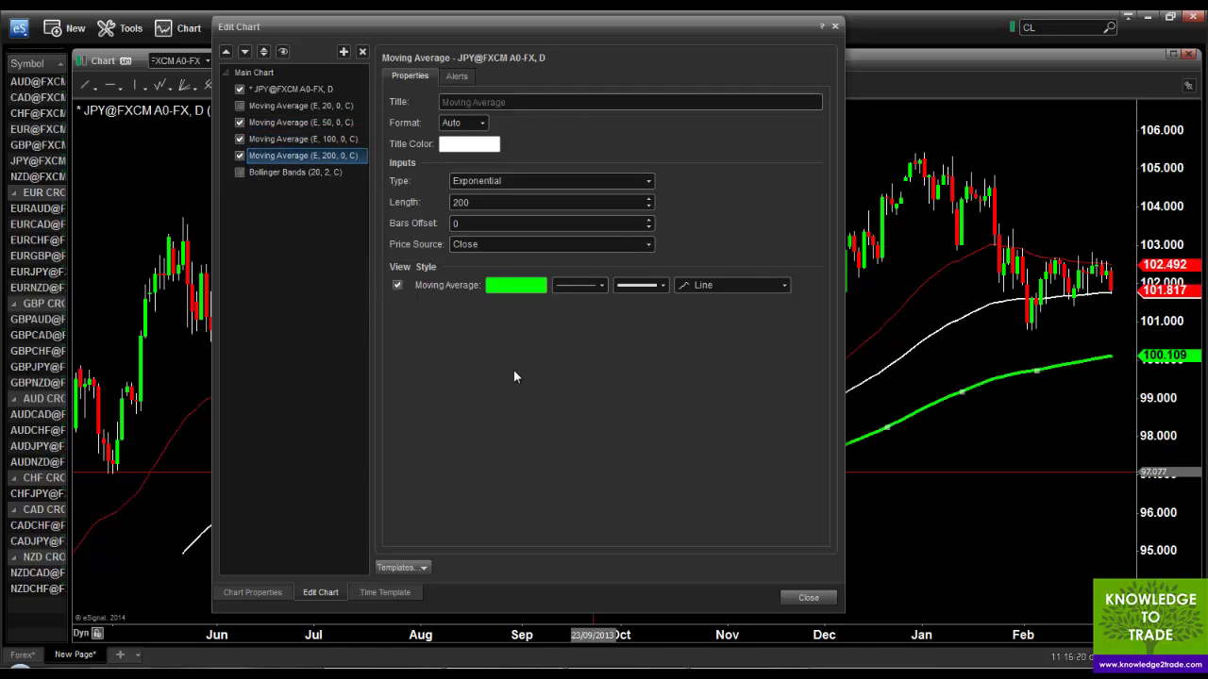
click(808, 598)
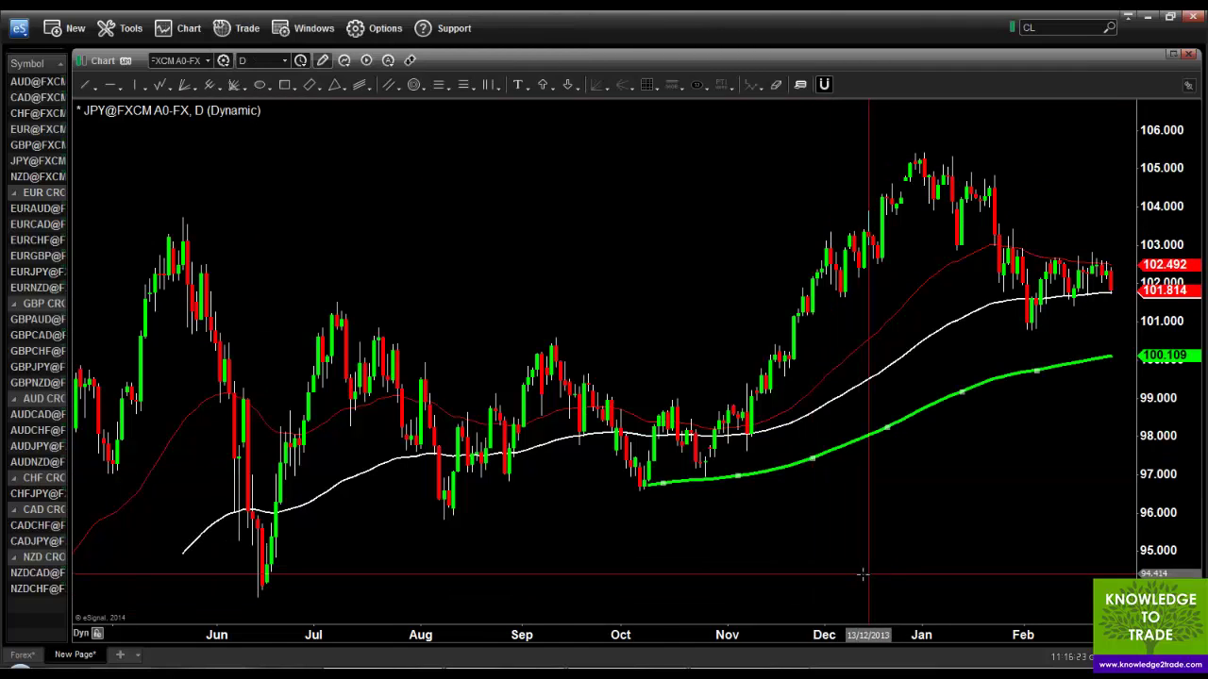
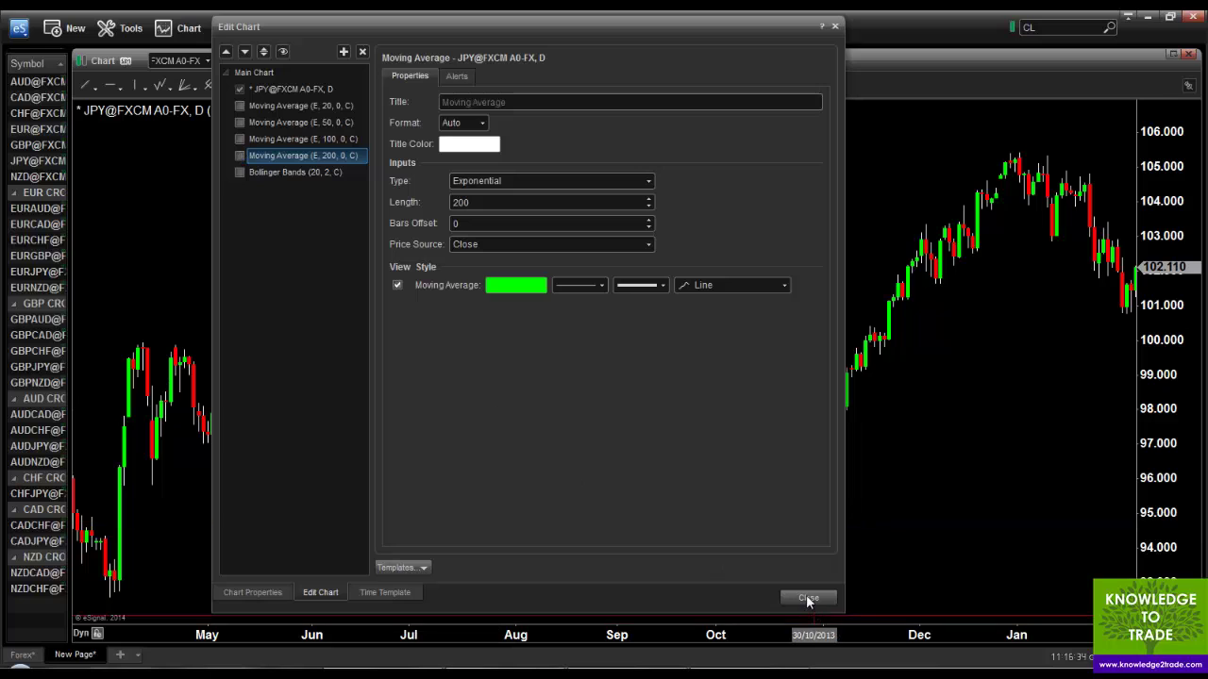
click(806, 597)
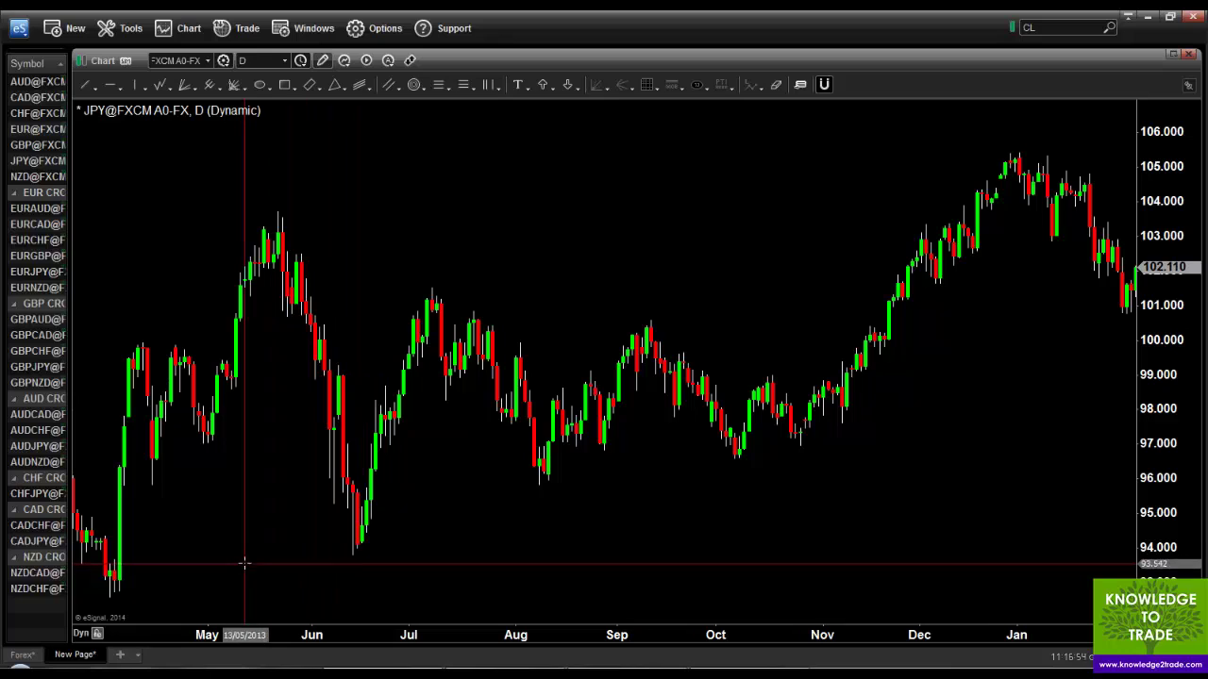
- Duplicate the current page and show only the Bollinger Bands on the copy's JPY chart
right_click(84, 661)
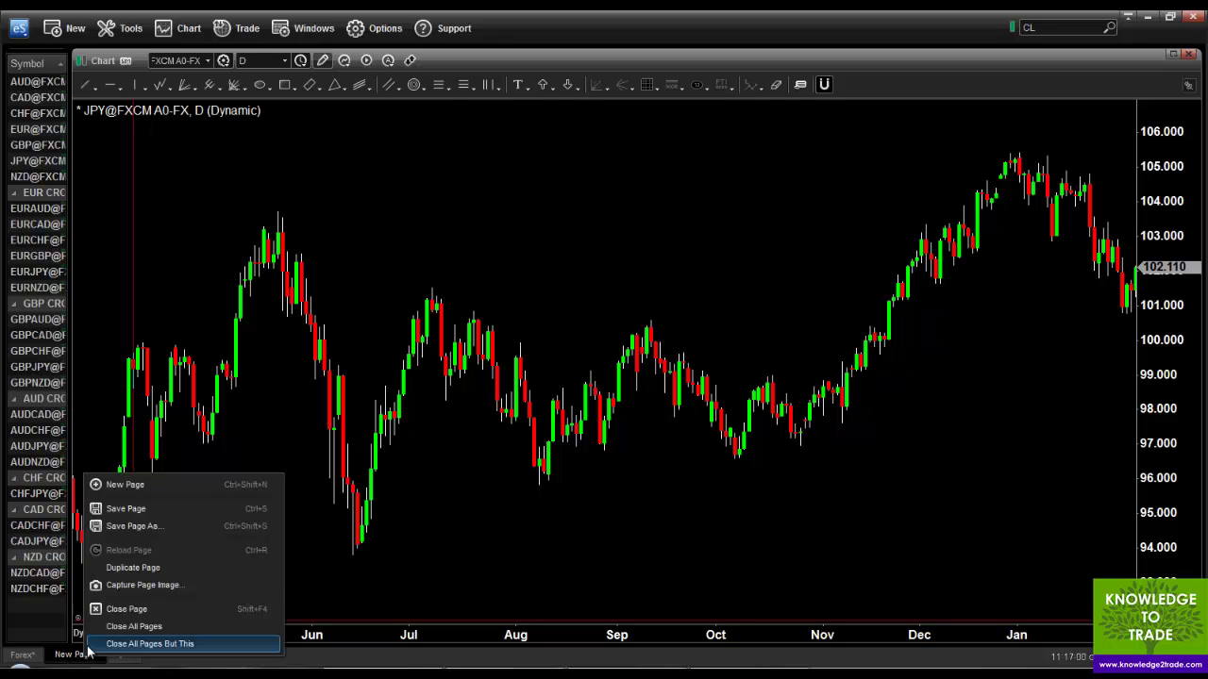
click(134, 569)
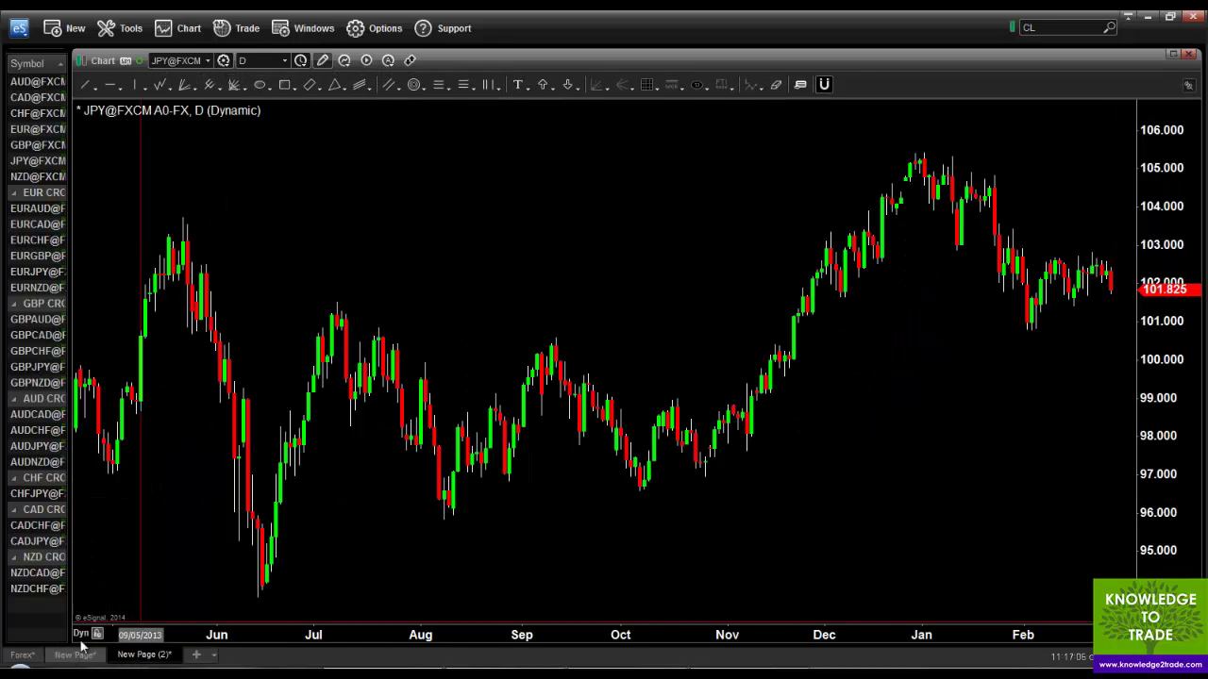
right_click(490, 332)
click(529, 283)
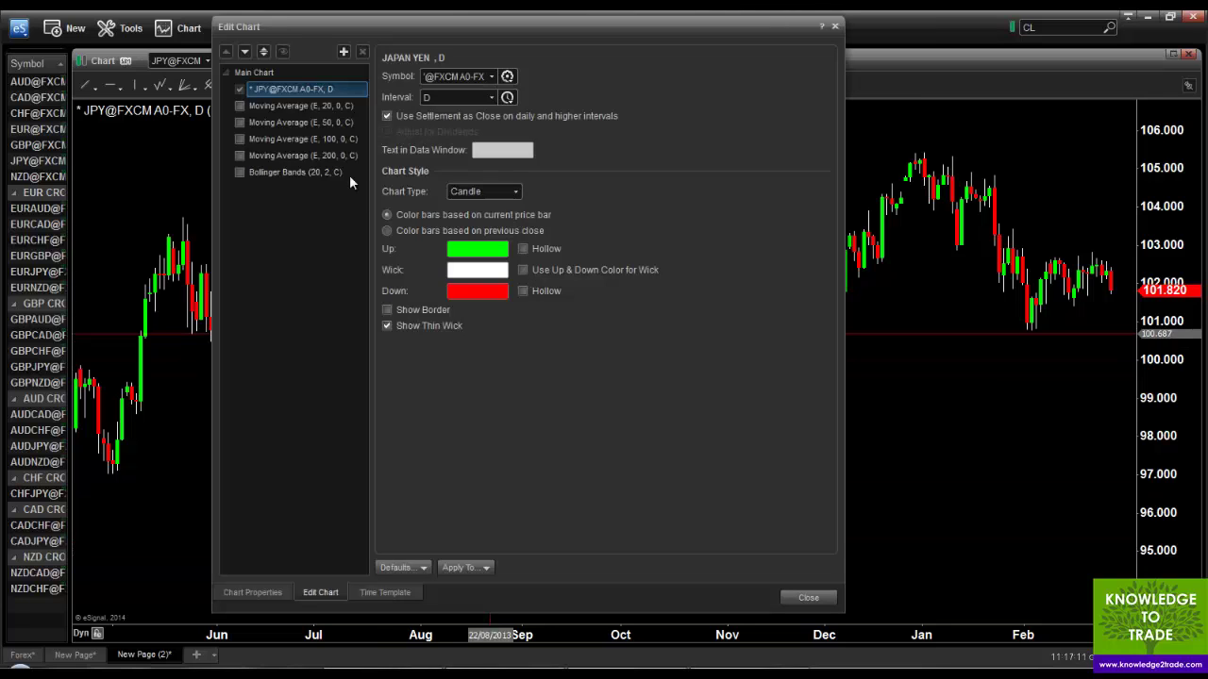
click(239, 172)
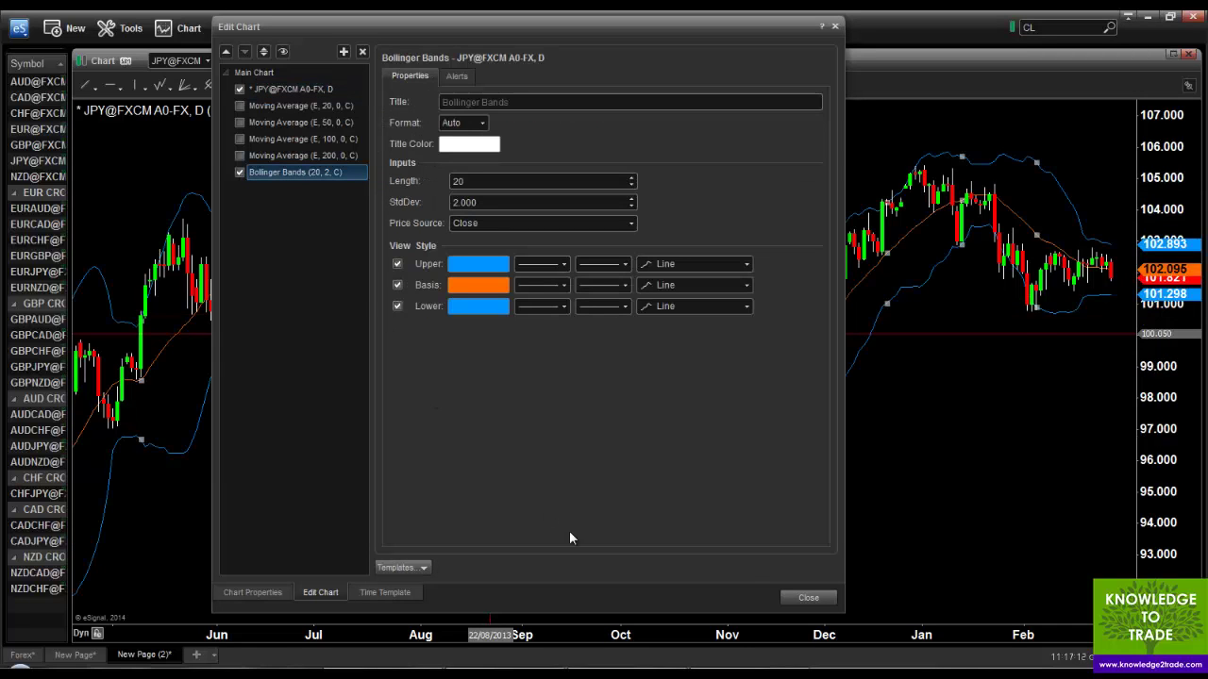
click(808, 597)
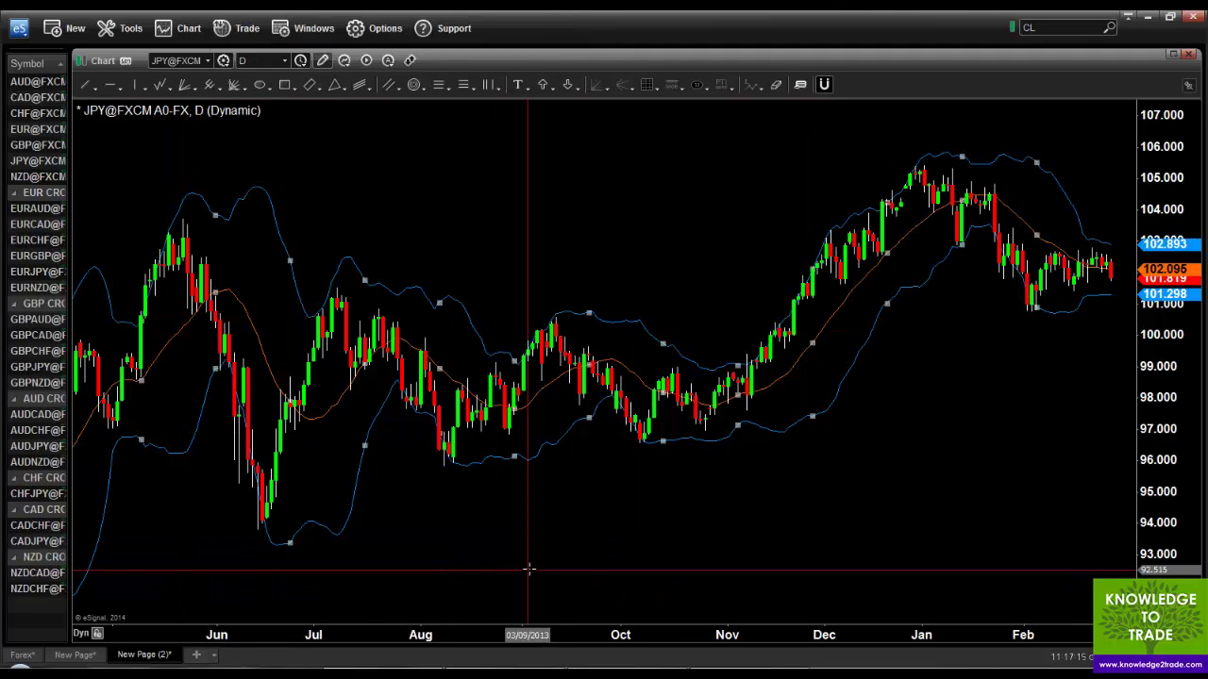
- Return to the original page and show the 20, 50, 100 and 200 length exponential moving averages on its chart
click(83, 654)
right_click(440, 493)
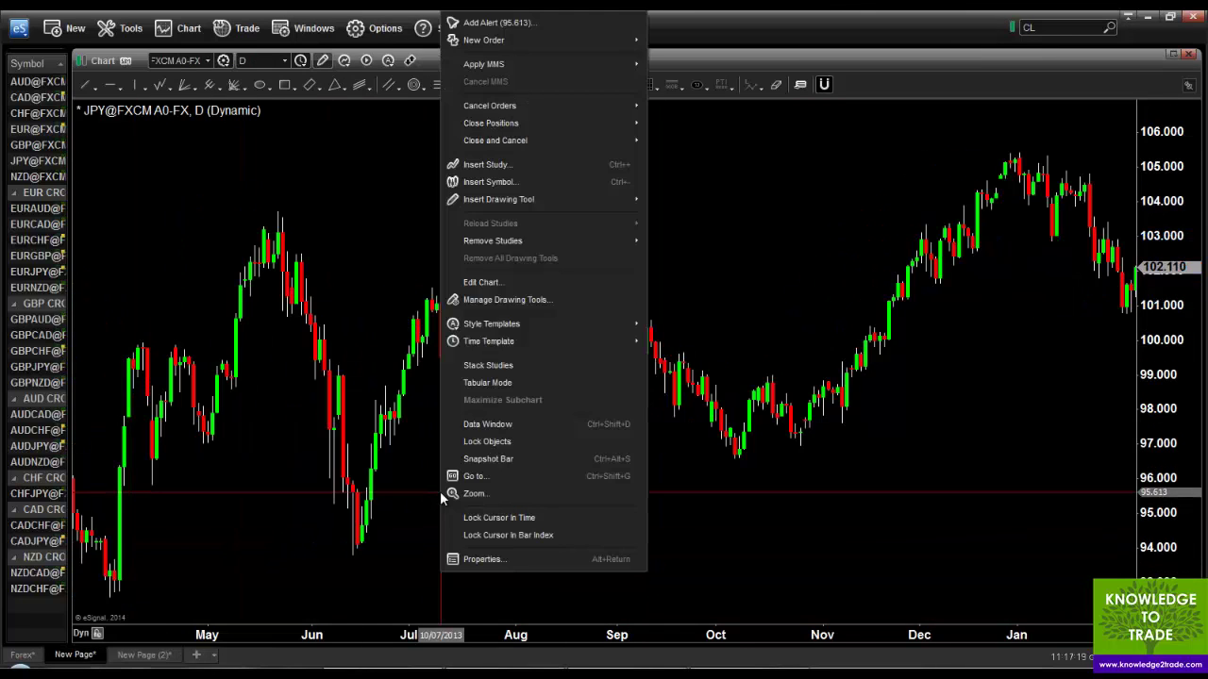
click(495, 281)
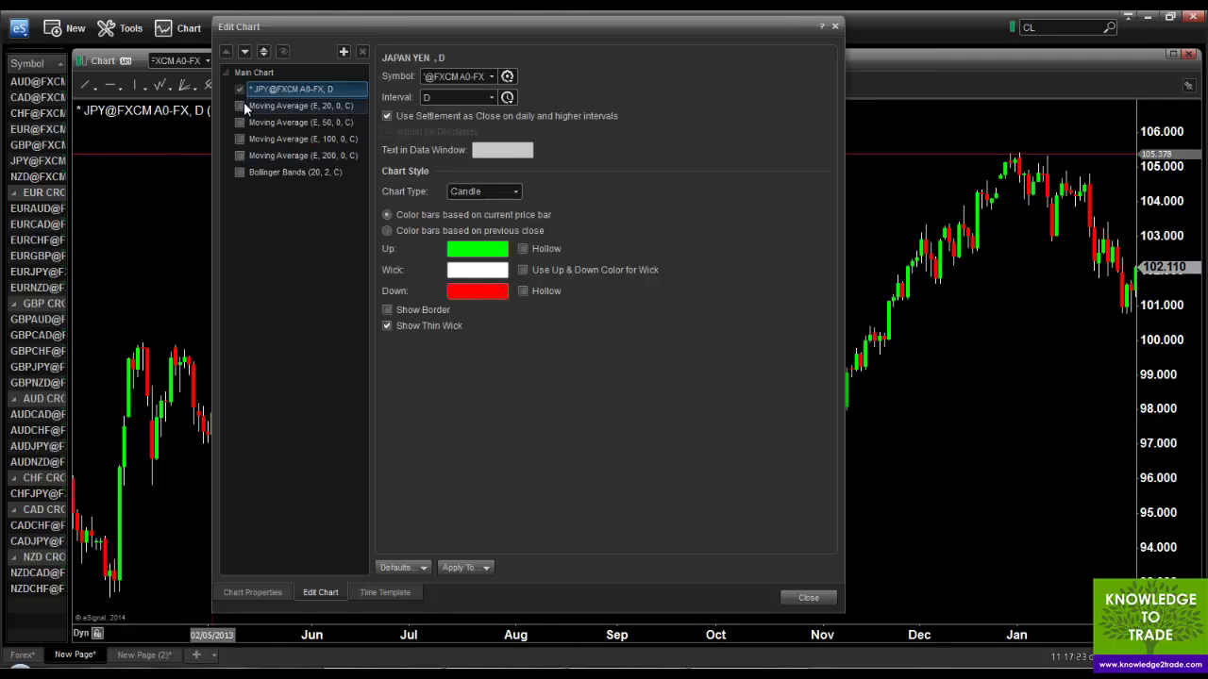
click(240, 106)
click(240, 122)
click(240, 138)
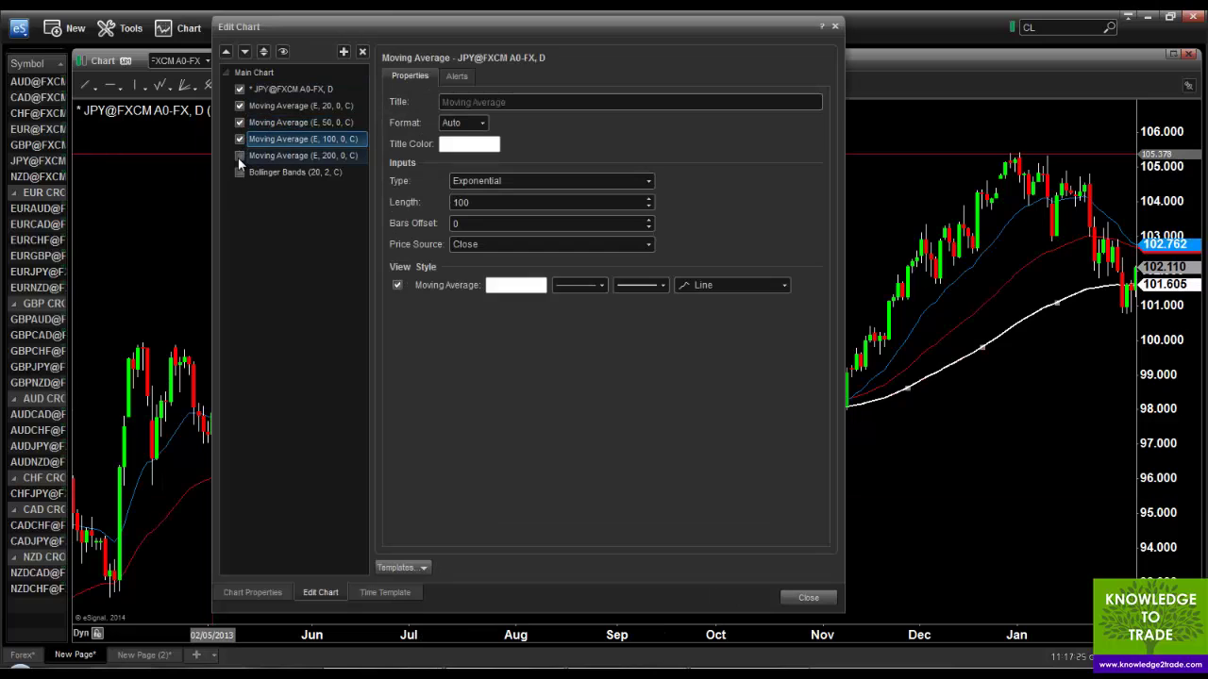
click(240, 155)
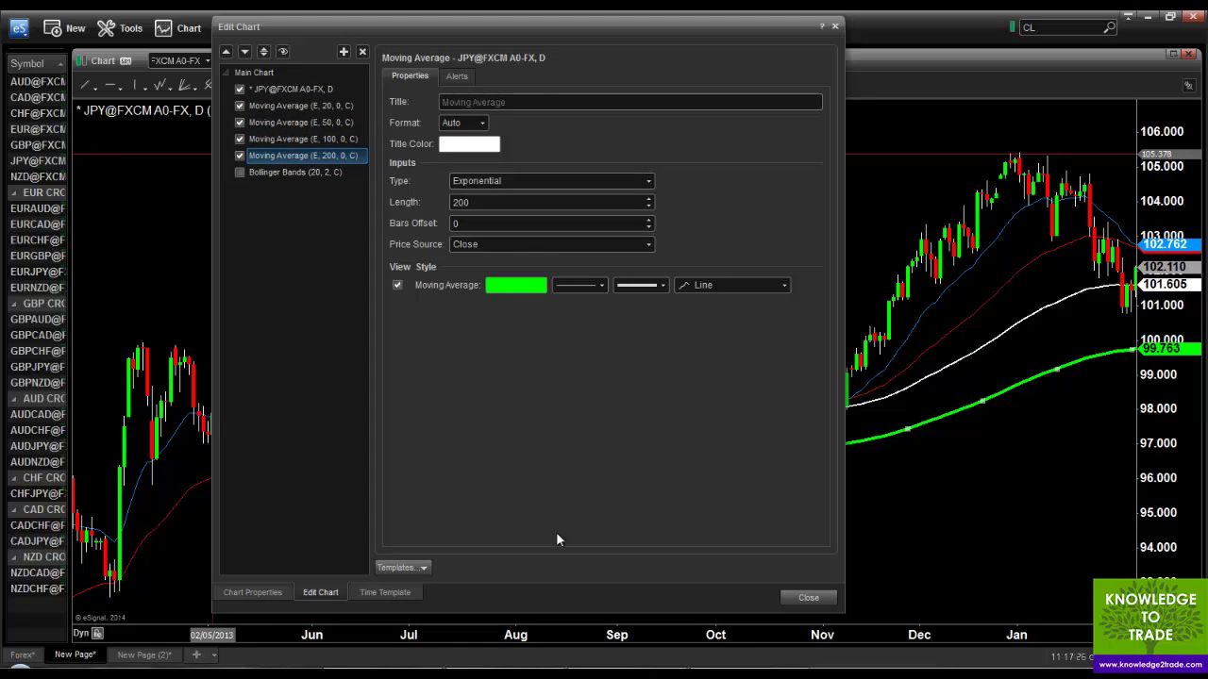
click(807, 598)
drag(790, 563, 703, 540)
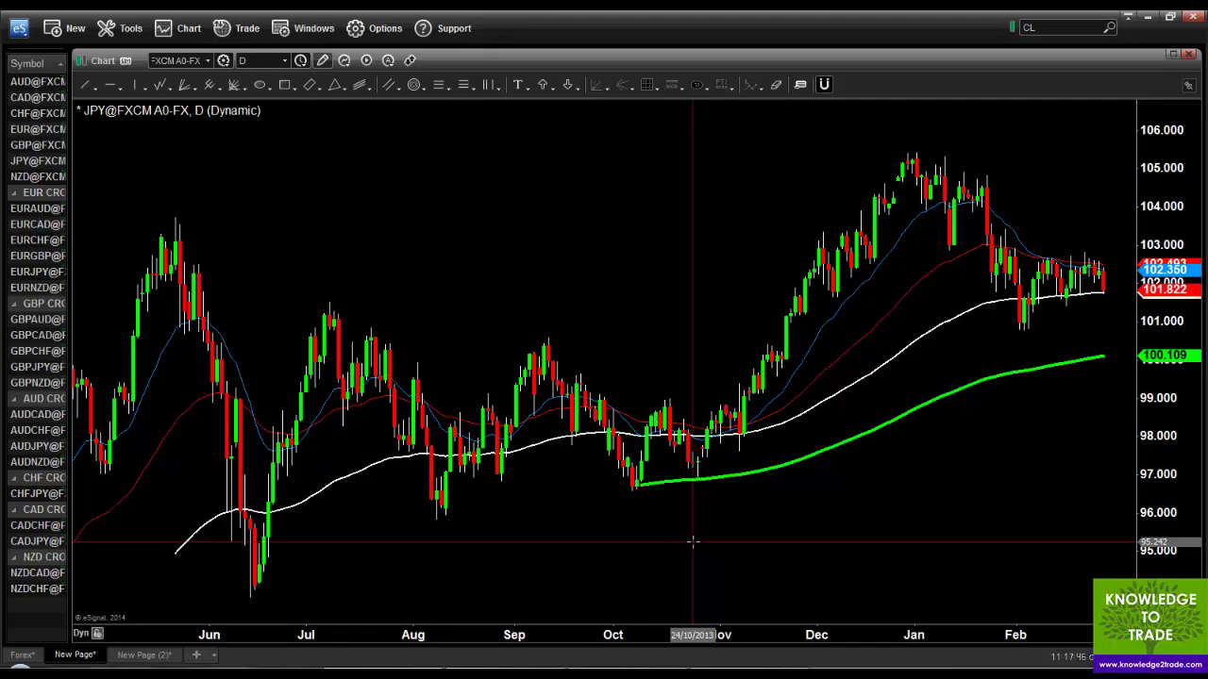
- Load the CAD and CHF symbols in turn from the watch list into the moving-average chart
click(28, 98)
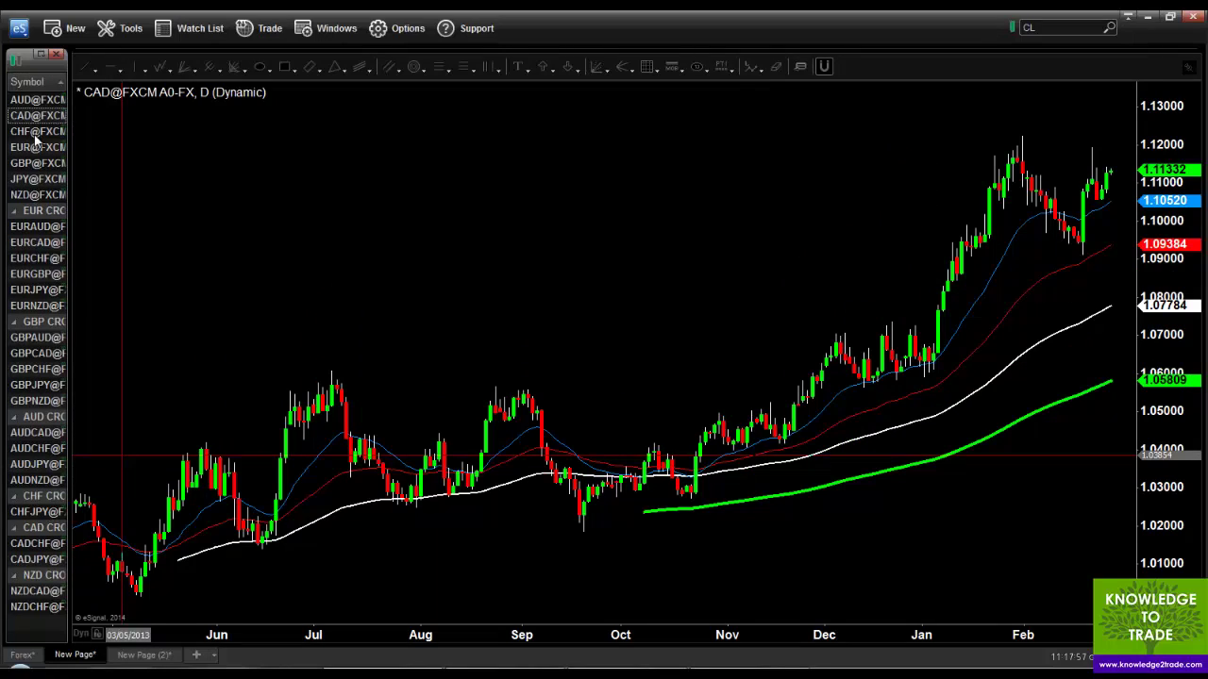
click(22, 134)
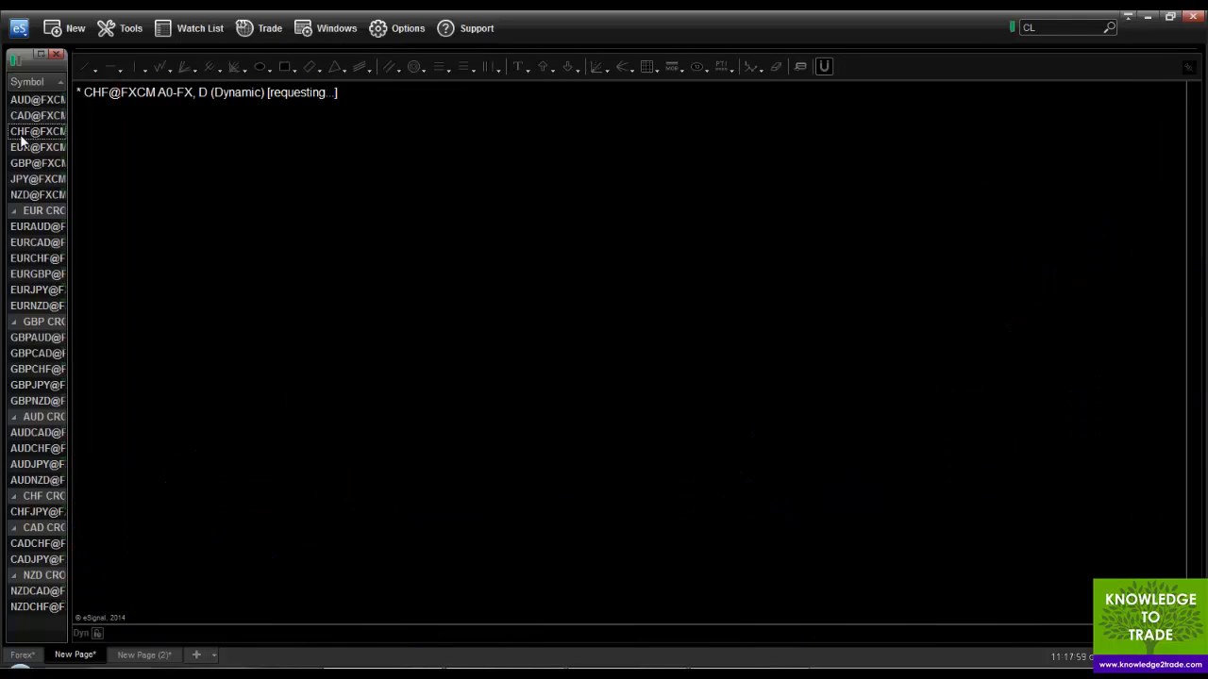
- Switch to the duplicated page and load the GBP and JPY symbols in turn into the Bollinger Bands chart
click(160, 658)
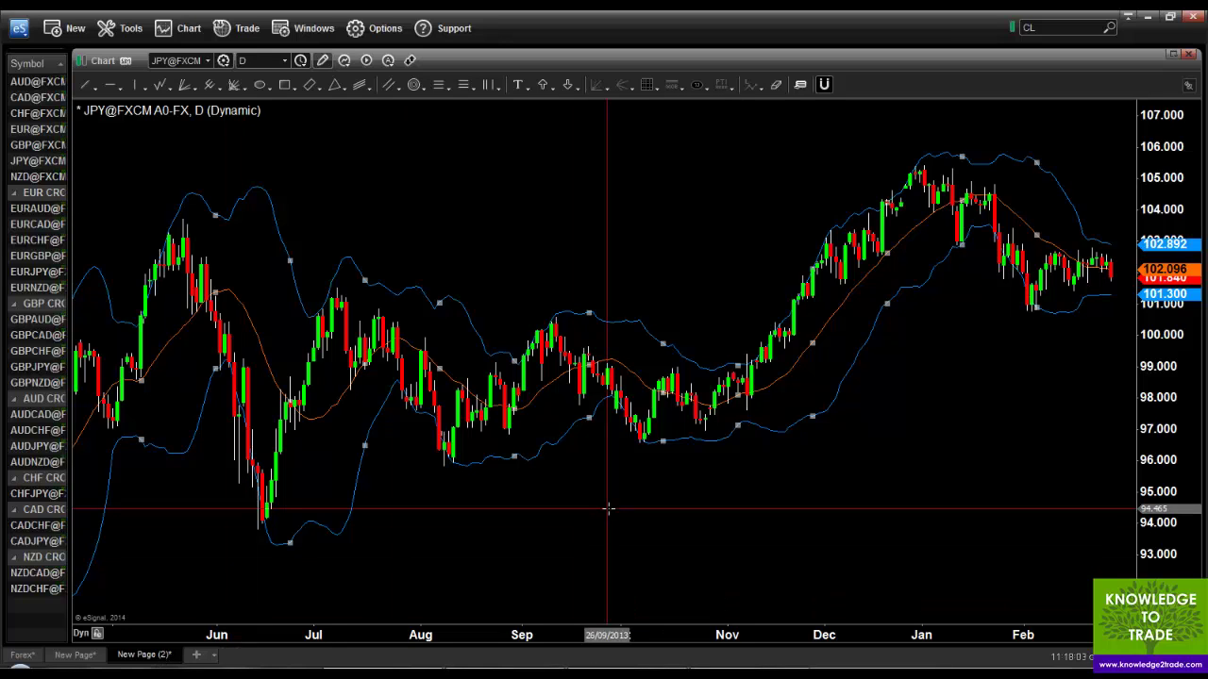
click(19, 151)
click(18, 178)
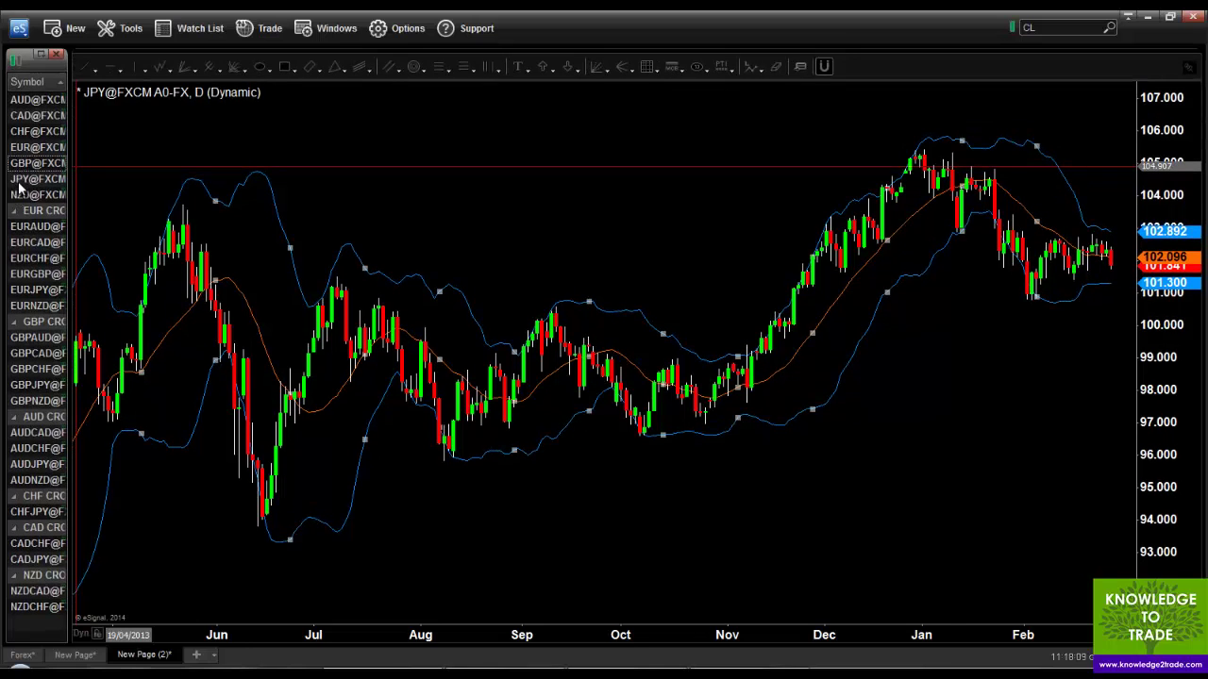